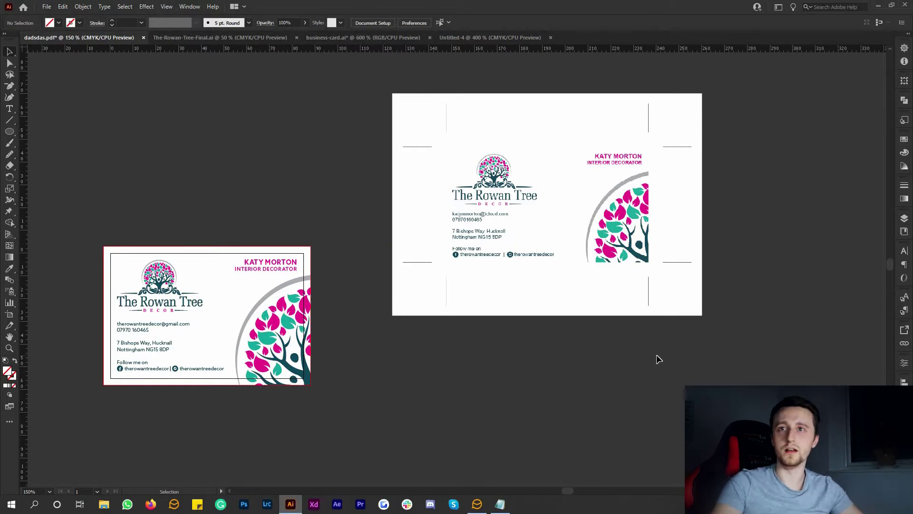
Step: Compare the business card laid out with an inner trim frame against the version with crop marks, including how their edge artwork is cut
{"action": "scroll", "coordinate": [656, 355], "scroll_direction": "up", "scroll_amount": 1}
{"action": "scroll", "coordinate": [657, 355], "scroll_direction": "up", "scroll_amount": 2}
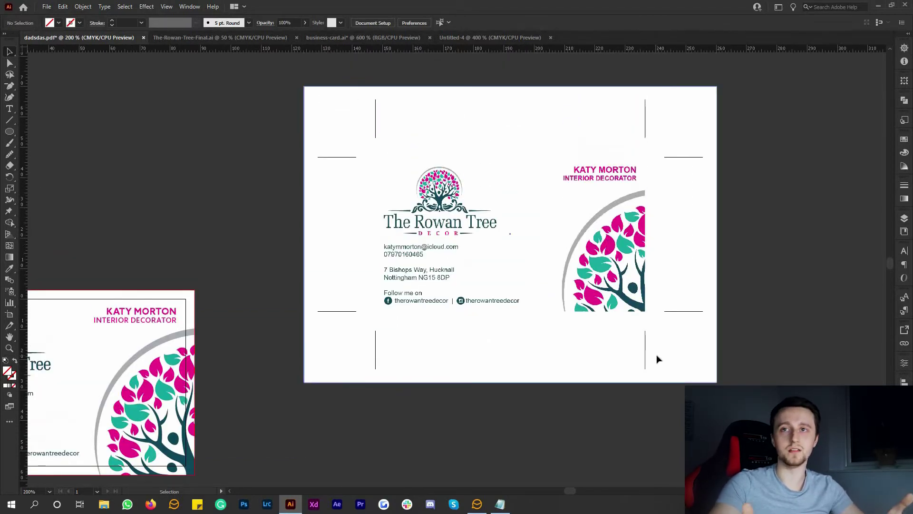
{"action": "scroll", "coordinate": [656, 354], "scroll_direction": "up", "scroll_amount": 1}
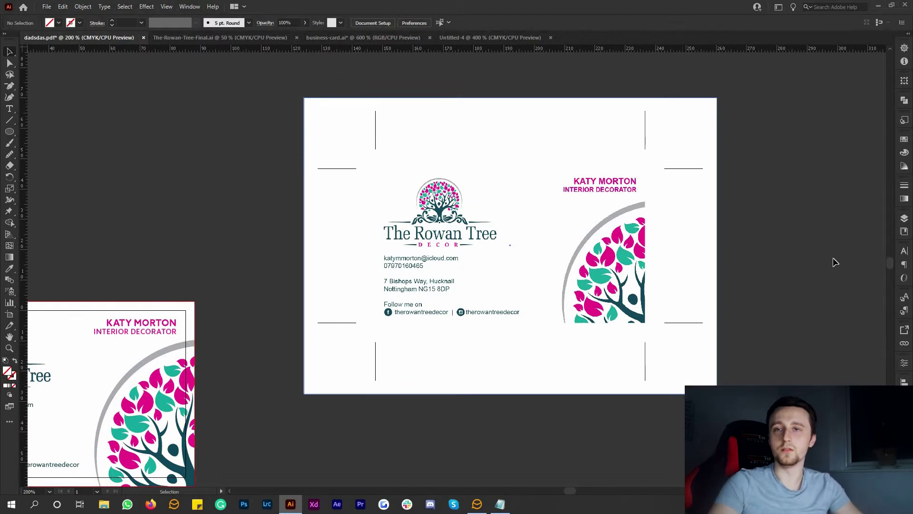
{"action": "scroll", "coordinate": [663, 295], "scroll_direction": "down", "scroll_amount": 6}
{"action": "scroll", "coordinate": [571, 373], "scroll_direction": "left", "scroll_amount": 5}
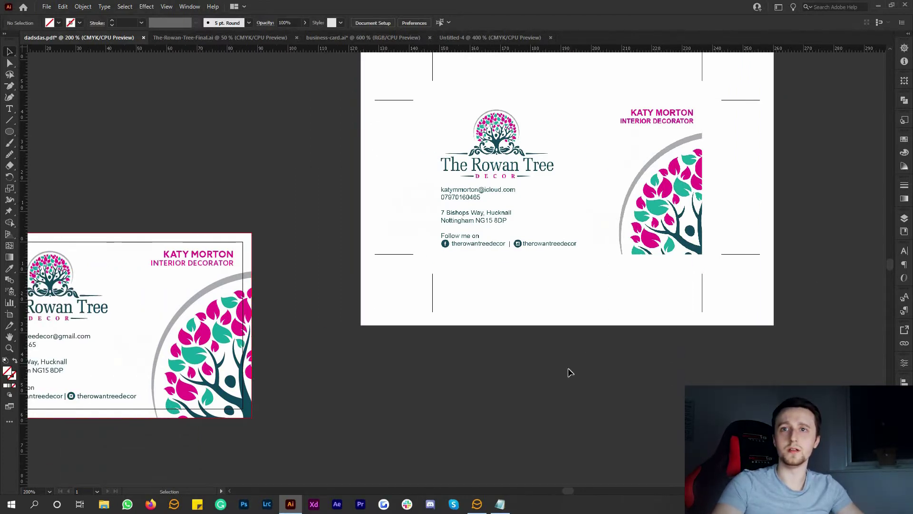
{"action": "scroll", "coordinate": [571, 372], "scroll_direction": "left", "scroll_amount": 8}
{"action": "scroll", "coordinate": [571, 373], "scroll_direction": "down", "scroll_amount": 1}
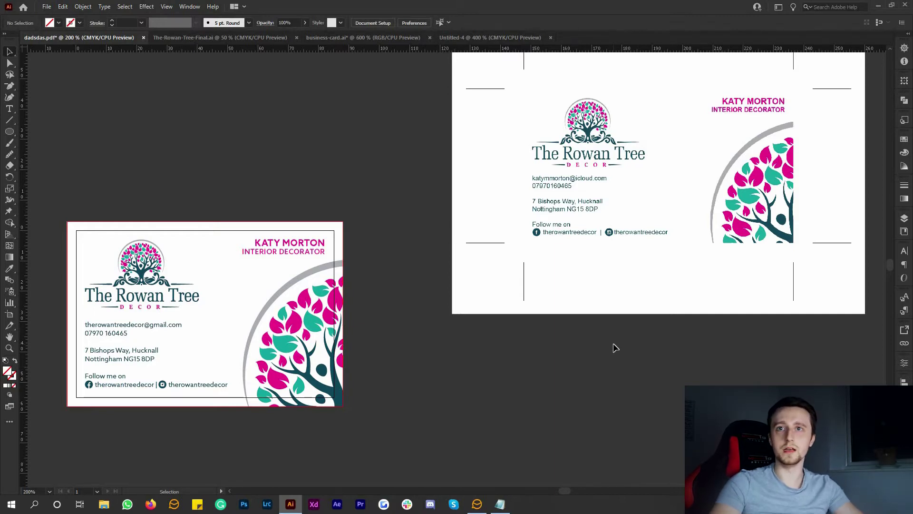
{"action": "scroll", "coordinate": [613, 347], "scroll_direction": "right", "scroll_amount": 3}
{"action": "scroll", "coordinate": [617, 330], "scroll_direction": "up", "scroll_amount": 2}
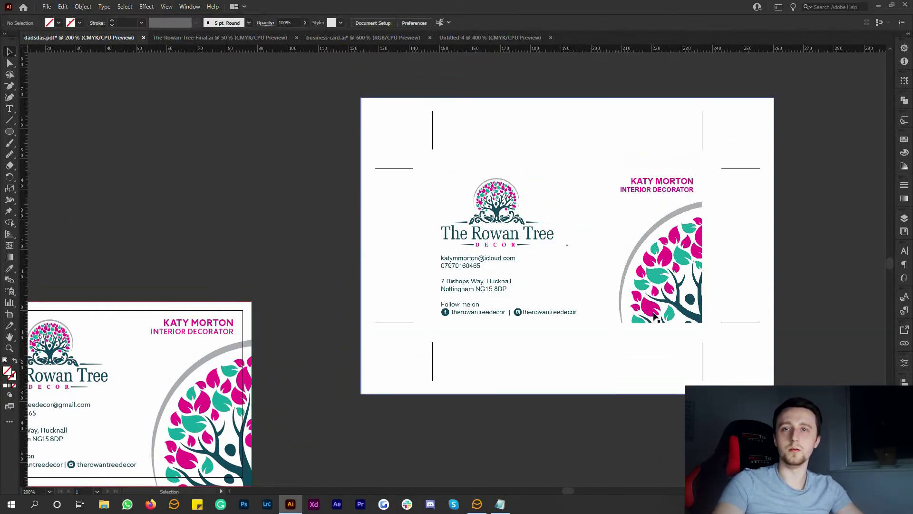
{"action": "scroll", "coordinate": [656, 315], "scroll_direction": "right", "scroll_amount": 1}
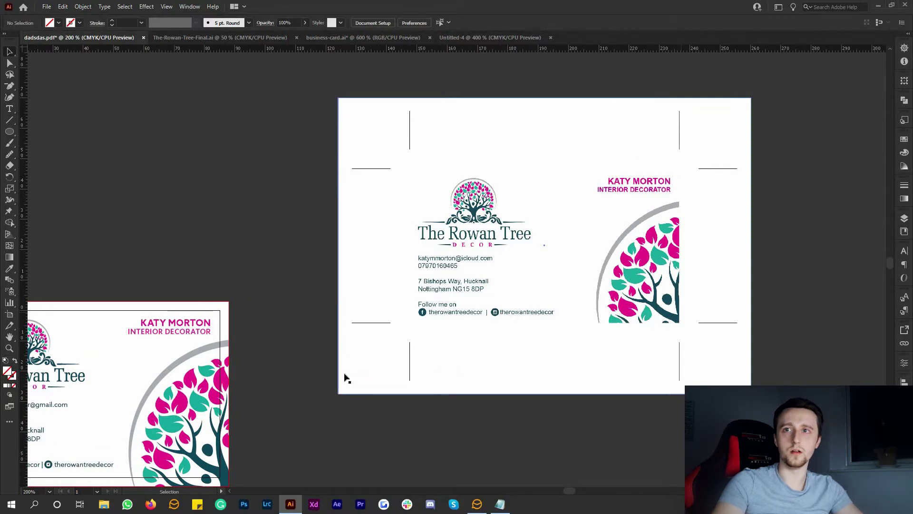
{"action": "scroll", "coordinate": [344, 377], "scroll_direction": "right", "scroll_amount": 2}
{"action": "scroll", "coordinate": [344, 377], "scroll_direction": "left", "scroll_amount": 6}
{"action": "scroll", "coordinate": [344, 377], "scroll_direction": "down", "scroll_amount": 4}
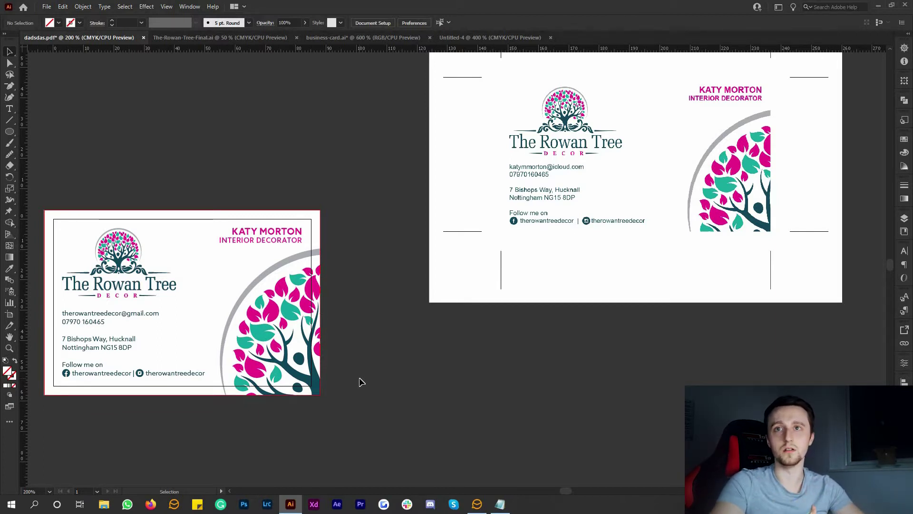
{"action": "scroll", "coordinate": [347, 372], "scroll_direction": "right", "scroll_amount": 3}
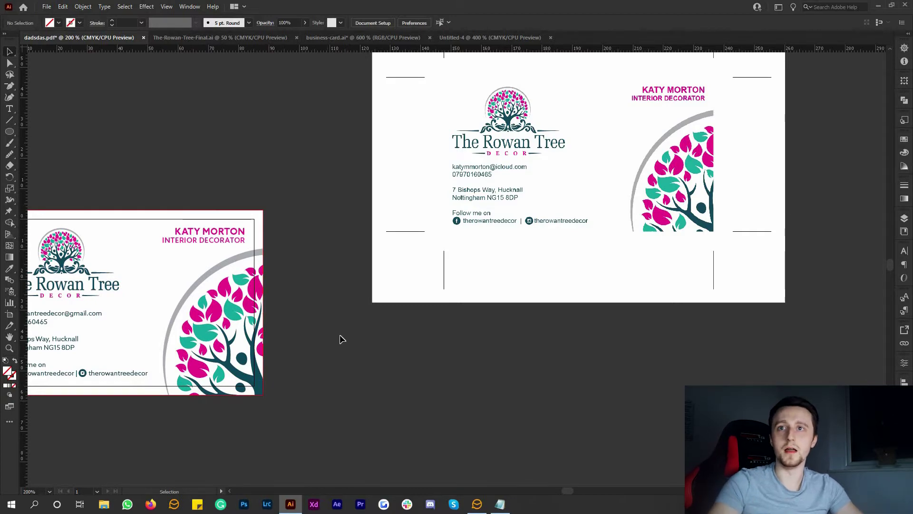
{"action": "scroll", "coordinate": [341, 338], "scroll_direction": "right", "scroll_amount": 4}
{"action": "scroll", "coordinate": [312, 392], "scroll_direction": "up", "scroll_amount": 2}
{"action": "scroll", "coordinate": [313, 391], "scroll_direction": "up", "scroll_amount": 2}
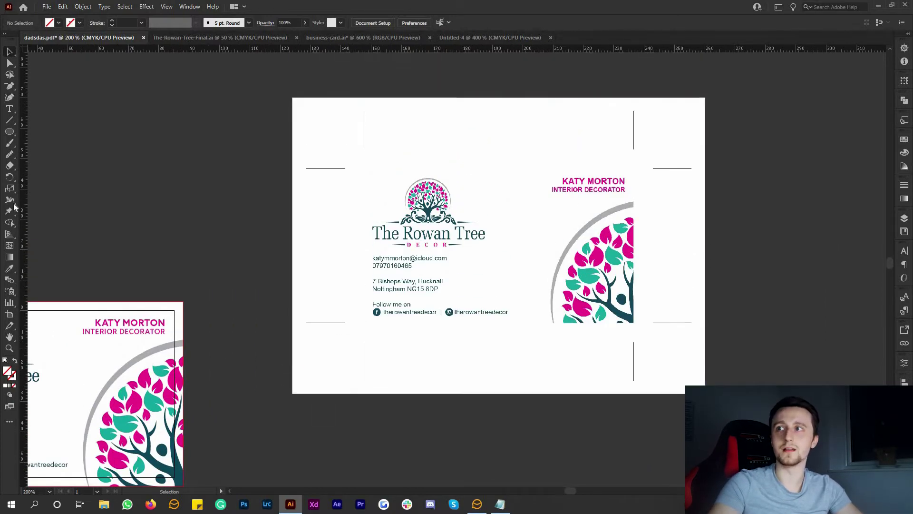
Step: Add a vertical guide along the left crop marks and a horizontal guide along the top crop marks of the crop-marked card
{"action": "scroll", "coordinate": [147, 221], "scroll_direction": "up", "scroll_amount": 1}
{"action": "scroll", "coordinate": [50, 238], "scroll_direction": "up", "scroll_amount": 1}
{"action": "scroll", "coordinate": [50, 239], "scroll_direction": "right", "scroll_amount": 10}
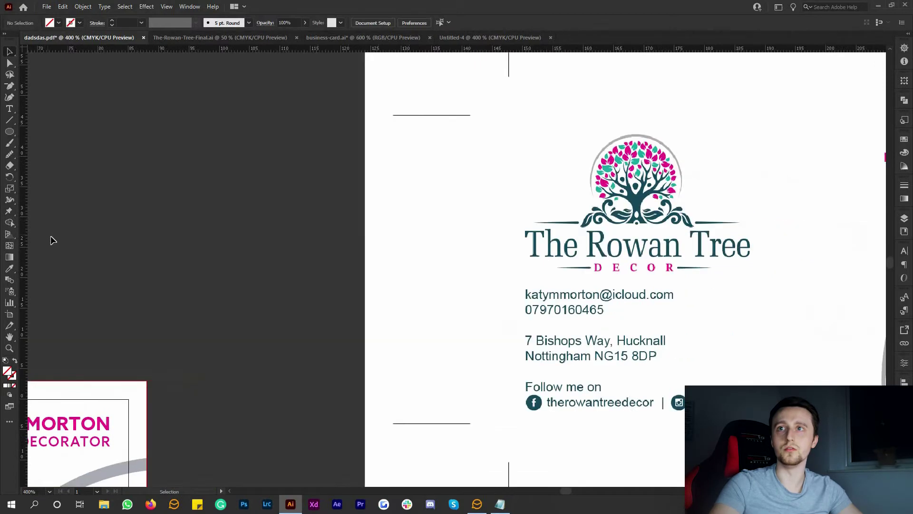
{"action": "scroll", "coordinate": [52, 240], "scroll_direction": "down", "scroll_amount": 1}
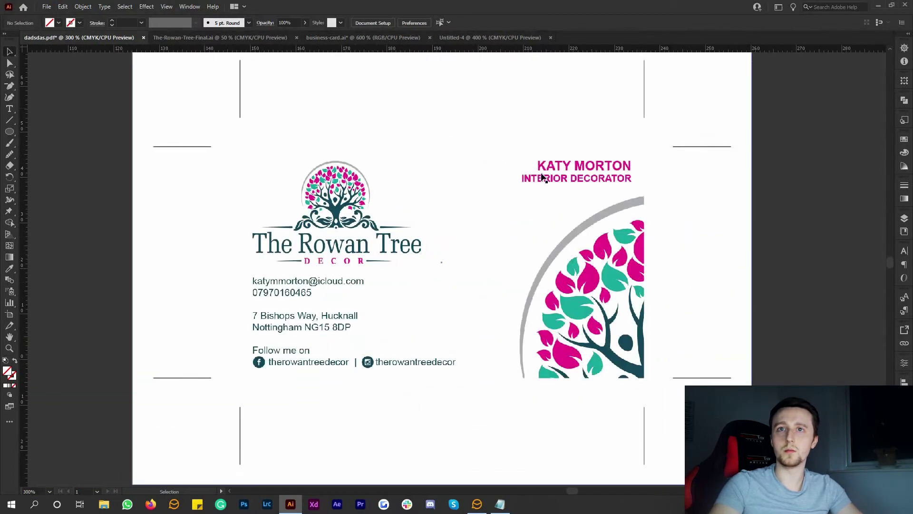
{"action": "scroll", "coordinate": [308, 222], "scroll_direction": "down", "scroll_amount": 1}
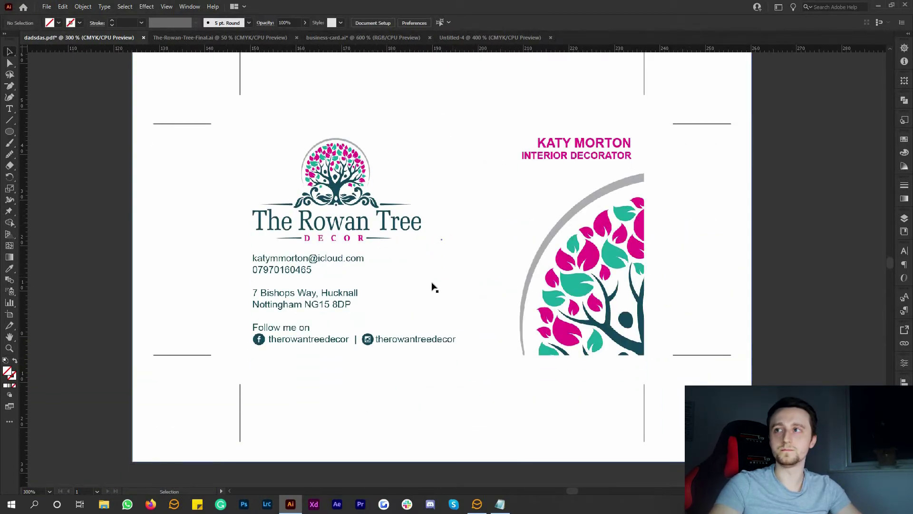
{"action": "scroll", "coordinate": [88, 259], "scroll_direction": "up", "scroll_amount": 1}
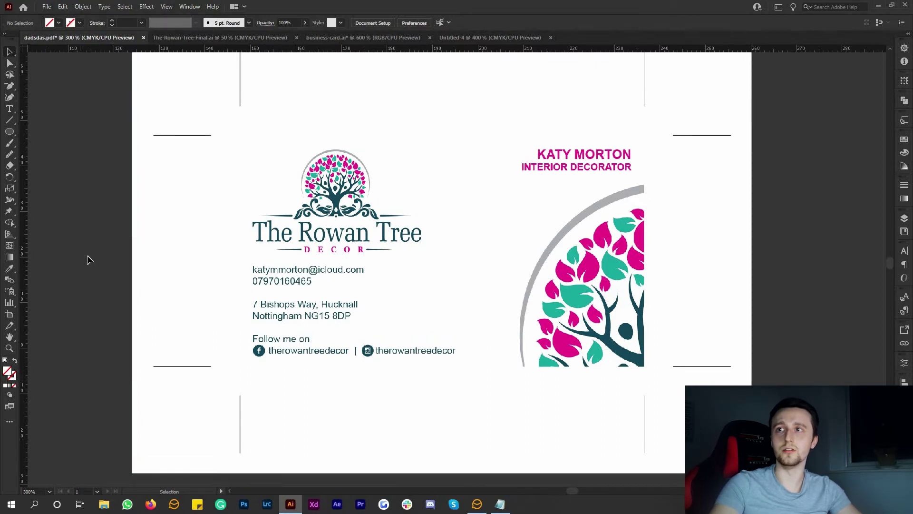
{"action": "scroll", "coordinate": [87, 260], "scroll_direction": "up", "scroll_amount": 5}
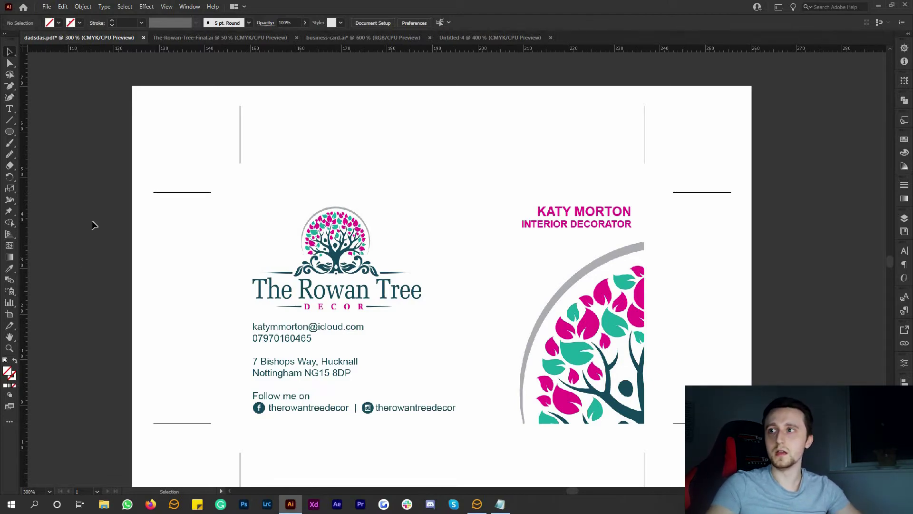
{"action": "left_click_drag", "start_coordinate": [24, 165], "coordinate": [240, 157]}
{"action": "left_click_drag", "start_coordinate": [279, 52], "coordinate": [222, 191]}
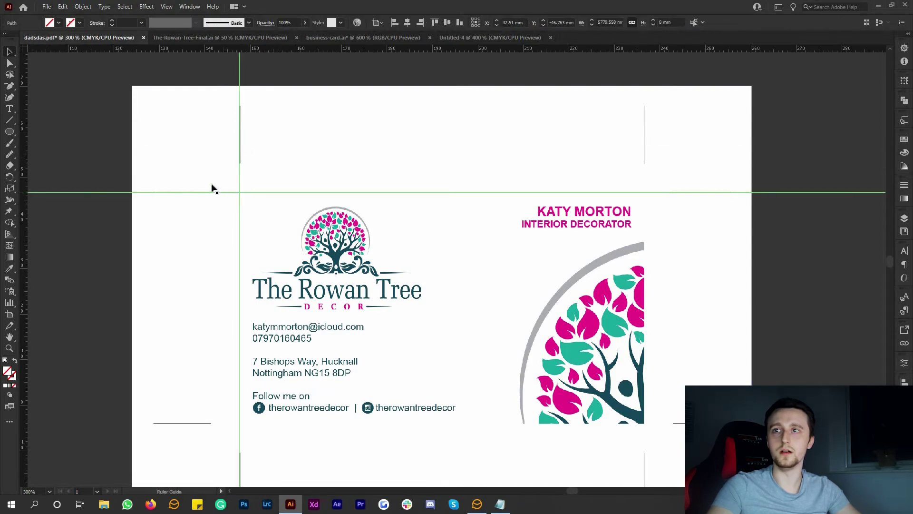
Step: Add a horizontal guide along the bottom crop marks and a vertical guide along the right crop marks, leaving nothing selected
{"action": "scroll", "coordinate": [209, 186], "scroll_direction": "down", "scroll_amount": 3}
{"action": "left_click_drag", "start_coordinate": [199, 50], "coordinate": [206, 298]}
{"action": "left_click_drag", "start_coordinate": [23, 209], "coordinate": [645, 217]}
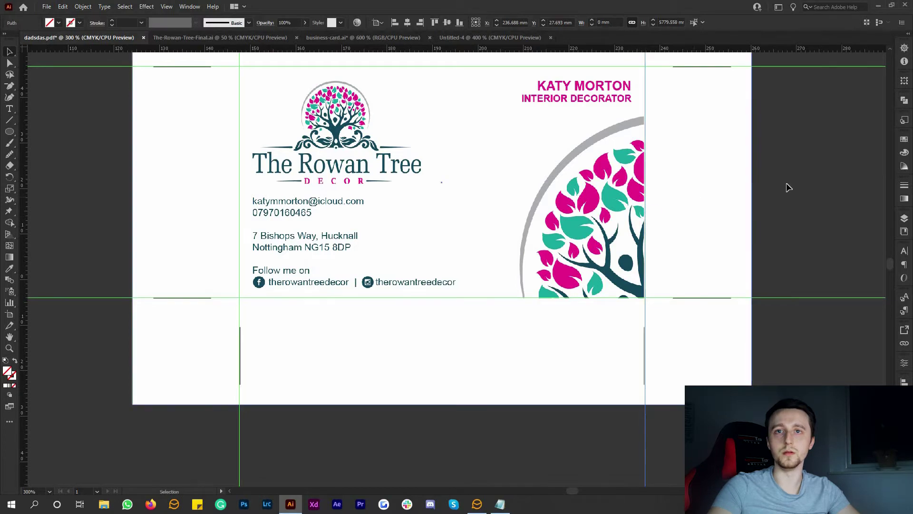
{"action": "scroll", "coordinate": [787, 185], "scroll_direction": "up", "scroll_amount": 2}
{"action": "left_click", "coordinate": [772, 175]}
{"action": "scroll", "coordinate": [772, 175], "scroll_direction": "up", "scroll_amount": 1}
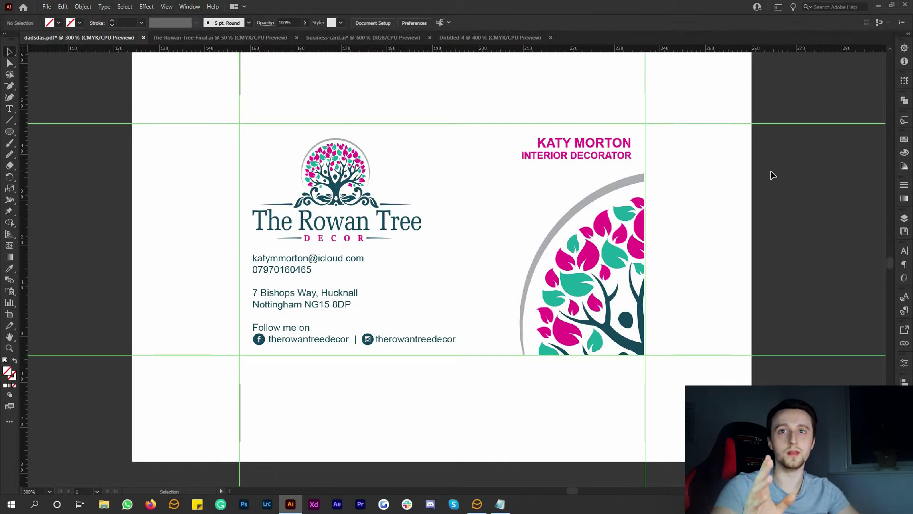
{"action": "scroll", "coordinate": [771, 175], "scroll_direction": "up", "scroll_amount": 1}
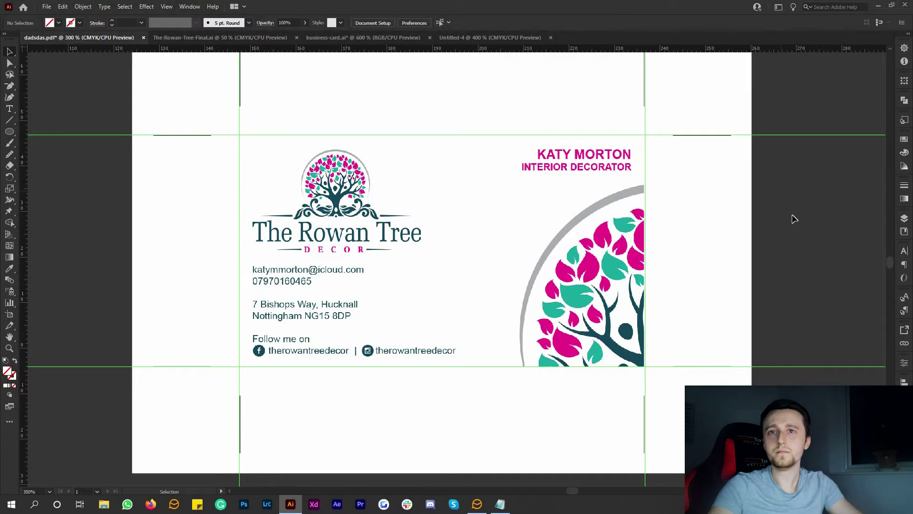
Step: Move the bottom horizontal guide down slightly so it sits just below the lower edge of the tree artwork
{"action": "scroll", "coordinate": [685, 250], "scroll_direction": "up", "scroll_amount": 3}
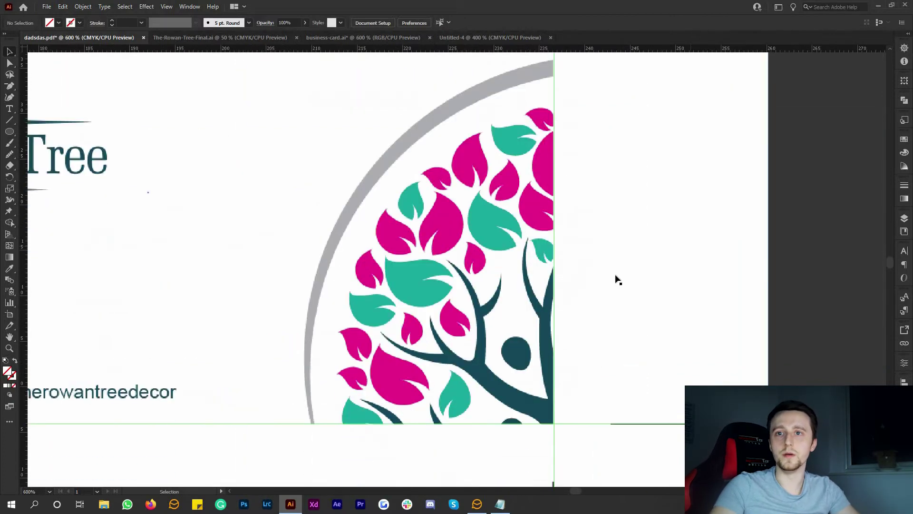
{"action": "scroll", "coordinate": [563, 298], "scroll_direction": "up", "scroll_amount": 1}
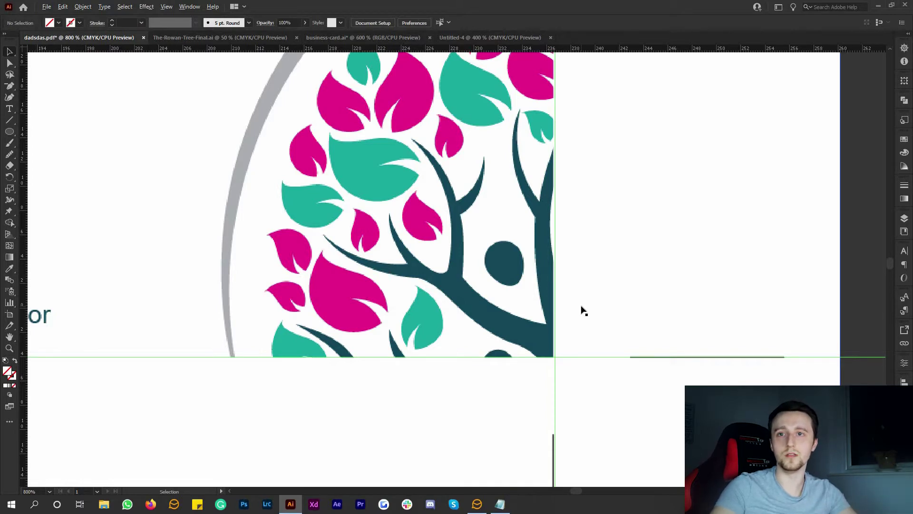
{"action": "scroll", "coordinate": [595, 301], "scroll_direction": "up", "scroll_amount": 1}
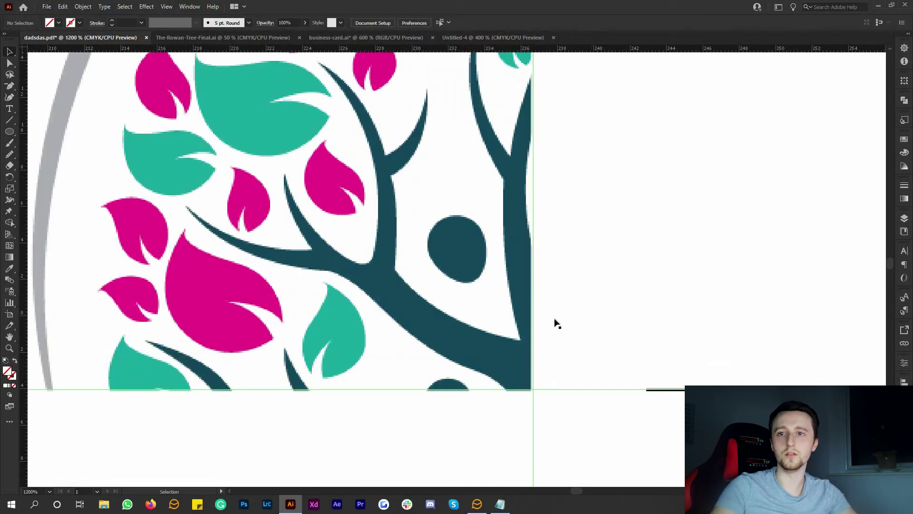
{"action": "scroll", "coordinate": [561, 319], "scroll_direction": "down", "scroll_amount": 3}
{"action": "scroll", "coordinate": [694, 269], "scroll_direction": "up", "scroll_amount": 1}
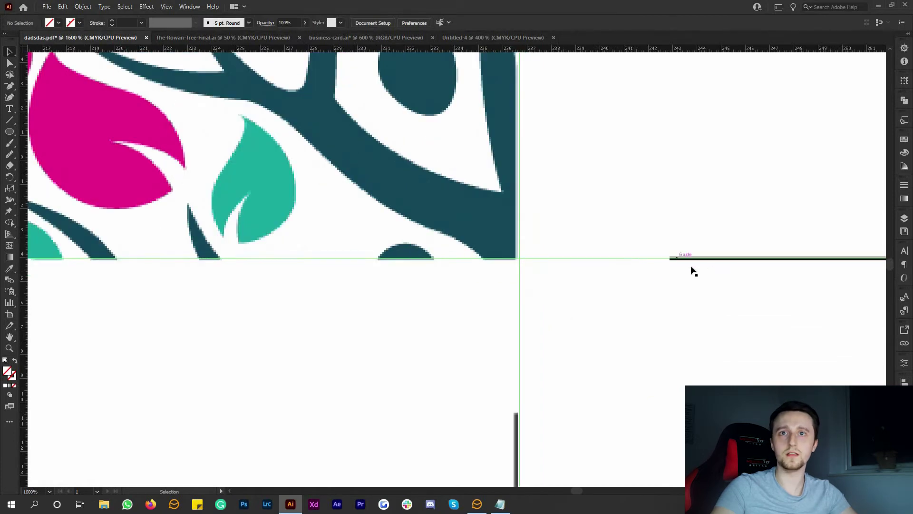
{"action": "scroll", "coordinate": [540, 283], "scroll_direction": "up", "scroll_amount": 2}
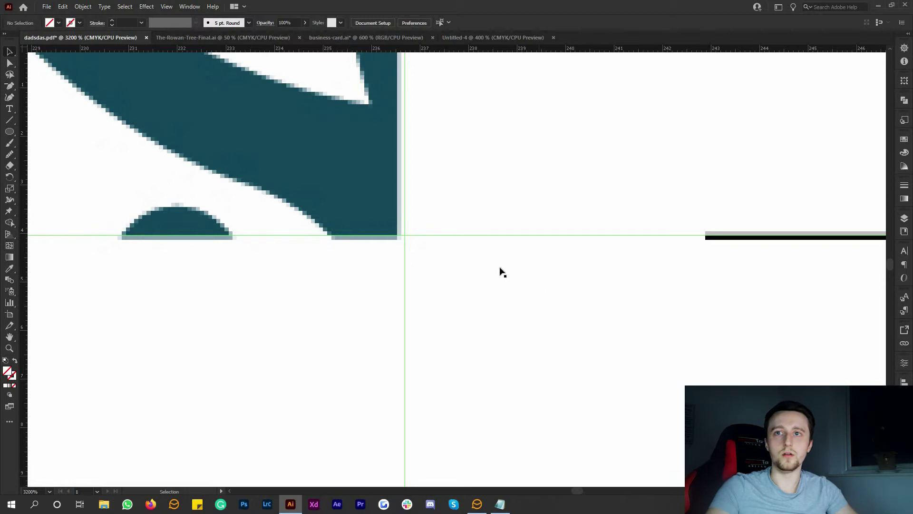
{"action": "scroll", "coordinate": [494, 261], "scroll_direction": "up", "scroll_amount": 2}
{"action": "scroll", "coordinate": [497, 280], "scroll_direction": "right", "scroll_amount": 2}
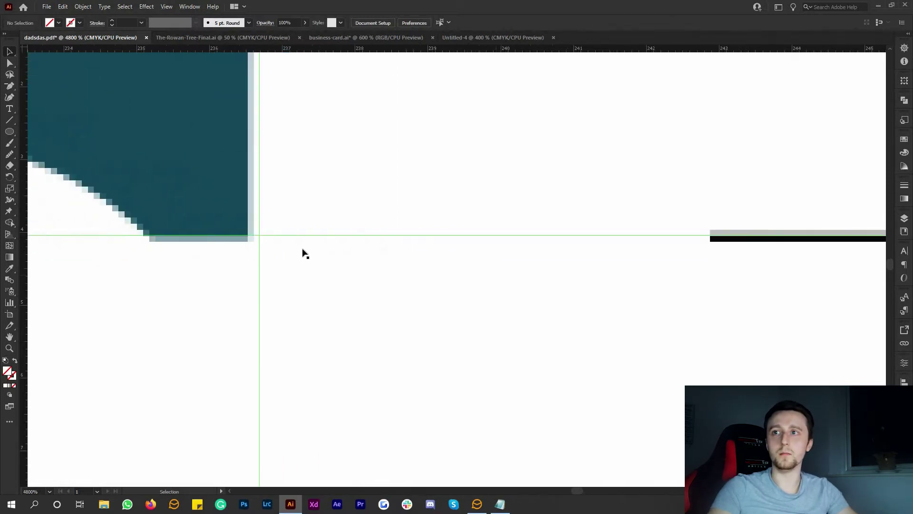
{"action": "left_click_drag", "start_coordinate": [291, 239], "coordinate": [291, 245]}
{"action": "scroll", "coordinate": [234, 293], "scroll_direction": "up", "scroll_amount": 2}
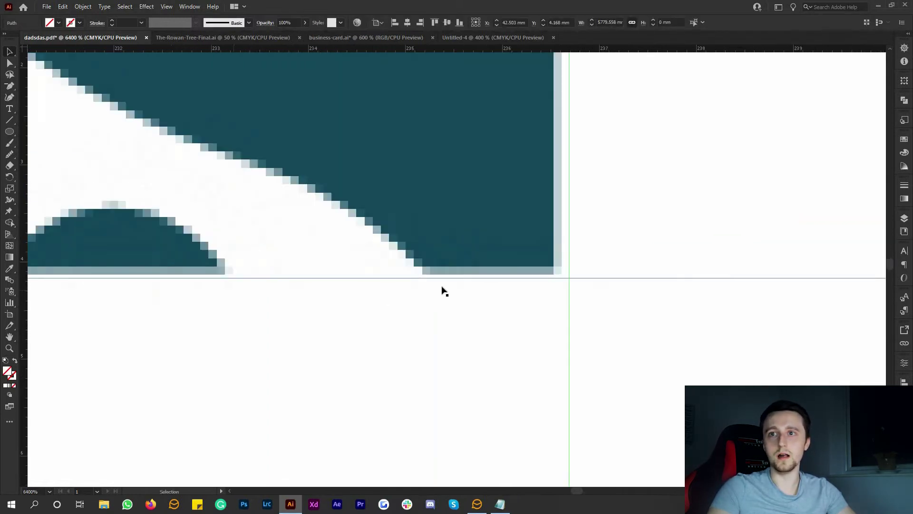
Step: Shift the right vertical guide slightly left, closer to the right edge of the tree artwork and its crop mark
{"action": "scroll", "coordinate": [434, 291], "scroll_direction": "left", "scroll_amount": 3}
{"action": "scroll", "coordinate": [435, 291], "scroll_direction": "right", "scroll_amount": 5}
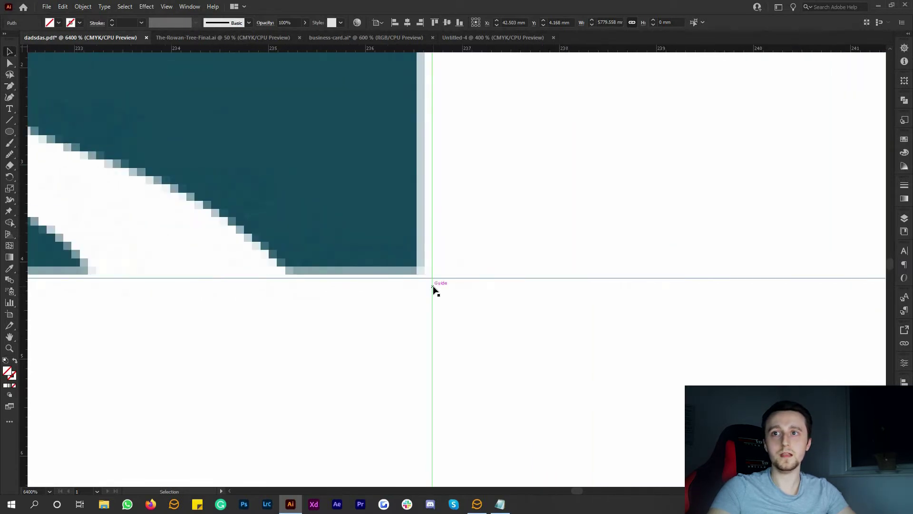
{"action": "scroll", "coordinate": [434, 291], "scroll_direction": "down", "scroll_amount": 2}
{"action": "scroll", "coordinate": [434, 291], "scroll_direction": "down", "scroll_amount": 2}
{"action": "scroll", "coordinate": [434, 297], "scroll_direction": "down", "scroll_amount": 4}
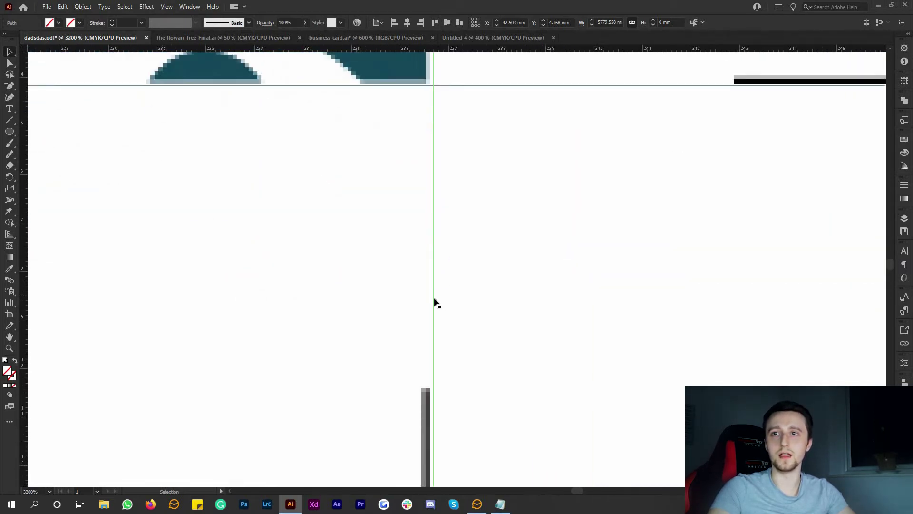
{"action": "left_click", "coordinate": [431, 295]}
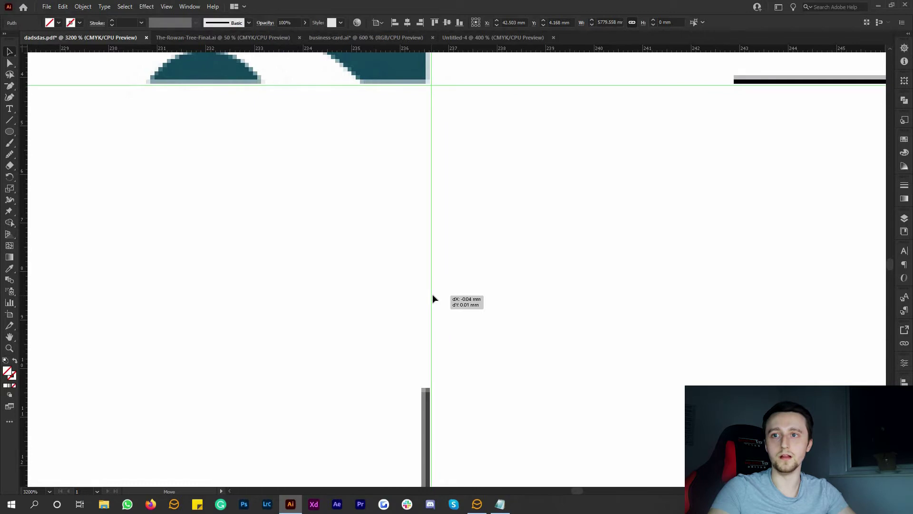
{"action": "scroll", "coordinate": [458, 179], "scroll_direction": "up", "scroll_amount": 2}
{"action": "scroll", "coordinate": [449, 200], "scroll_direction": "up", "scroll_amount": 2}
{"action": "scroll", "coordinate": [446, 228], "scroll_direction": "up", "scroll_amount": 1}
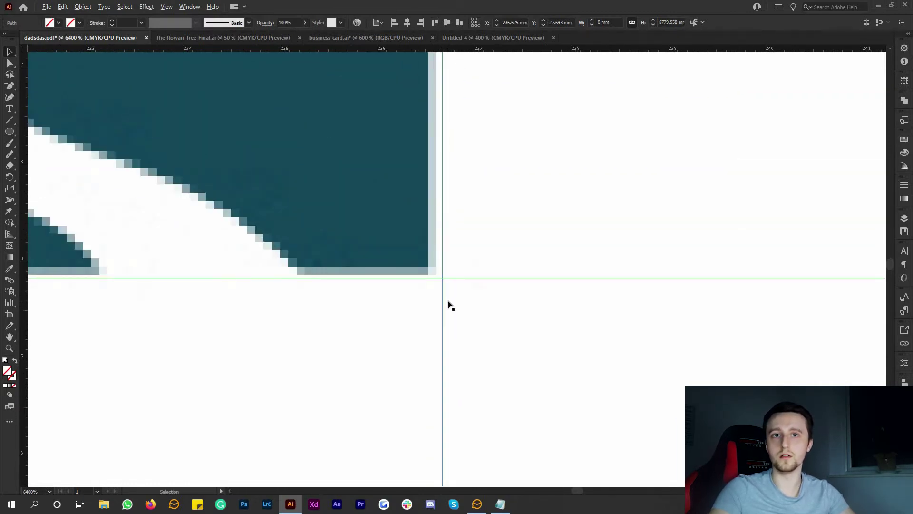
Step: Add a vertical guide at 85 mm along the right side of the inner trim frame on the other business card
{"action": "scroll", "coordinate": [441, 302], "scroll_direction": "down", "scroll_amount": 3}
{"action": "scroll", "coordinate": [314, 314], "scroll_direction": "left", "scroll_amount": 5}
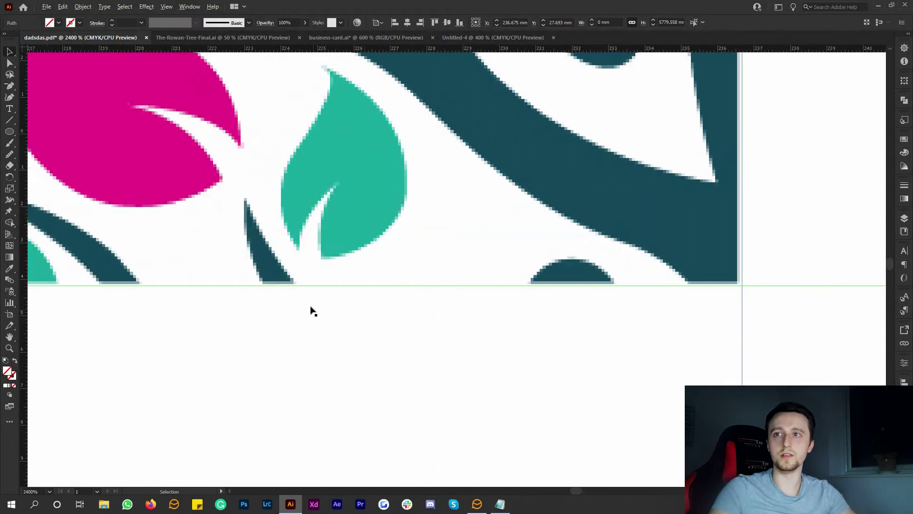
{"action": "scroll", "coordinate": [304, 309], "scroll_direction": "down", "scroll_amount": 2}
{"action": "scroll", "coordinate": [285, 312], "scroll_direction": "left", "scroll_amount": 5}
{"action": "scroll", "coordinate": [265, 313], "scroll_direction": "left", "scroll_amount": 10}
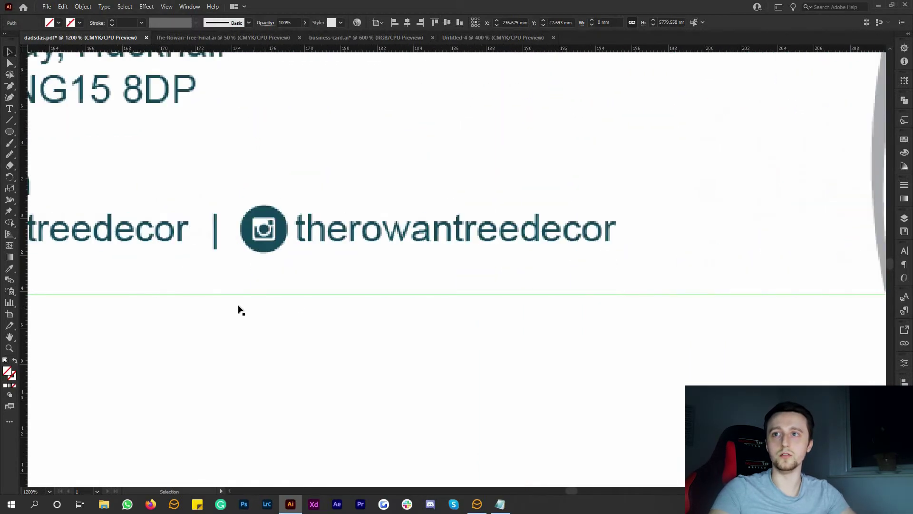
{"action": "scroll", "coordinate": [224, 302], "scroll_direction": "left", "scroll_amount": 3}
{"action": "scroll", "coordinate": [223, 299], "scroll_direction": "down", "scroll_amount": 2}
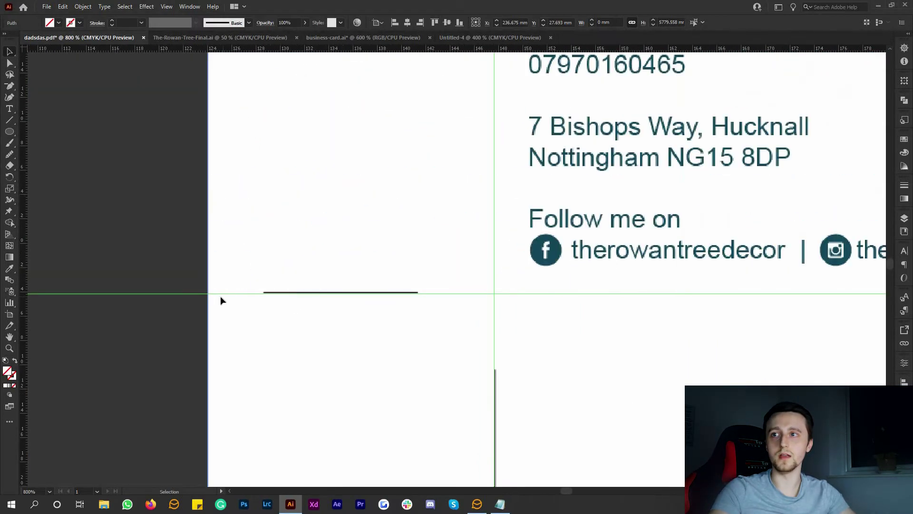
{"action": "scroll", "coordinate": [297, 284], "scroll_direction": "left", "scroll_amount": 15}
{"action": "scroll", "coordinate": [338, 216], "scroll_direction": "down", "scroll_amount": 1}
{"action": "scroll", "coordinate": [59, 200], "scroll_direction": "up", "scroll_amount": 2}
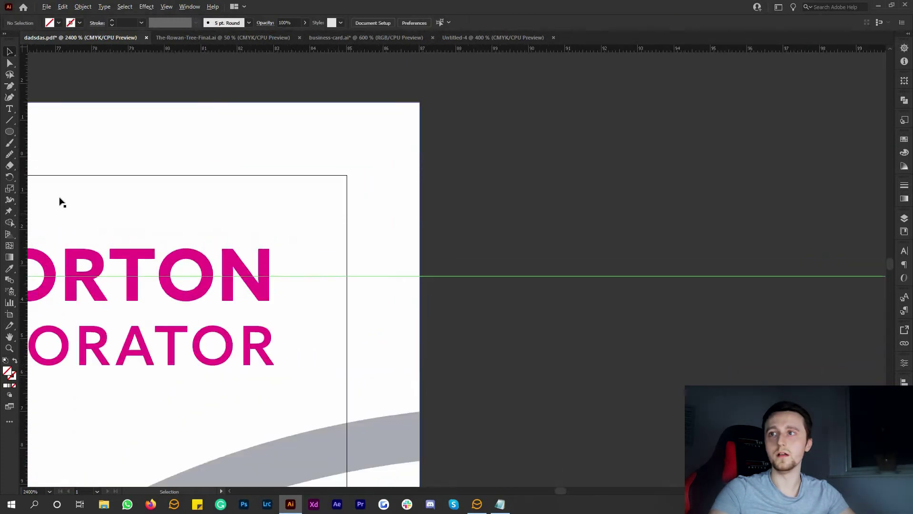
{"action": "scroll", "coordinate": [59, 199], "scroll_direction": "up", "scroll_amount": 2}
{"action": "left_click_drag", "start_coordinate": [23, 143], "coordinate": [347, 137]}
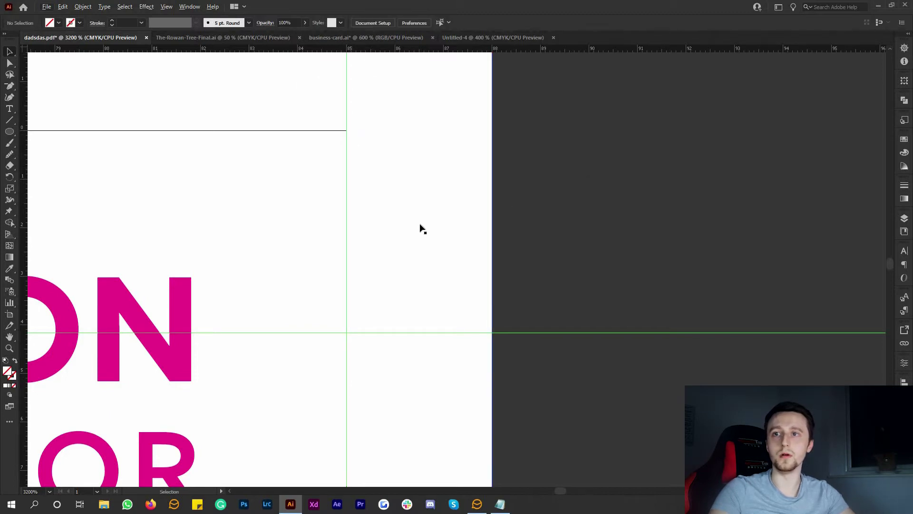
{"action": "scroll", "coordinate": [420, 226], "scroll_direction": "down", "scroll_amount": 15}
{"action": "scroll", "coordinate": [420, 227], "scroll_direction": "down", "scroll_amount": 15}
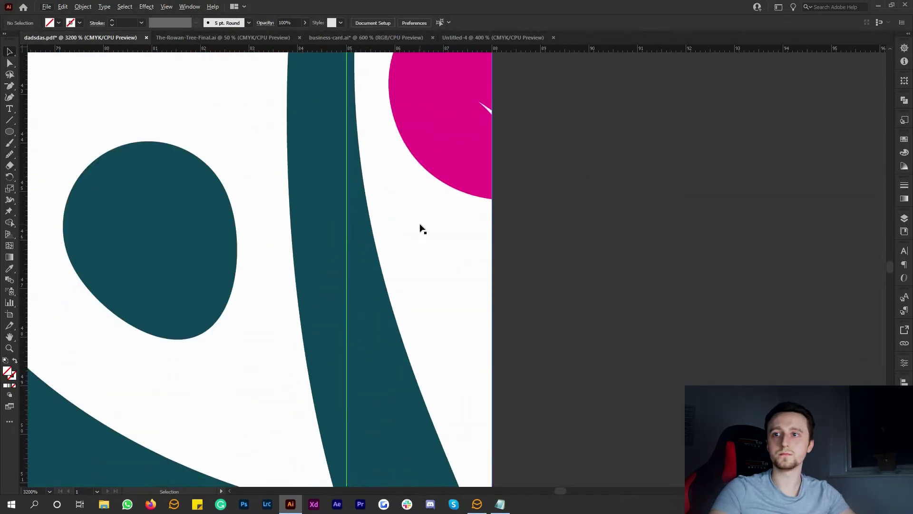
Step: Add a horizontal guide at 55 mm along the trim frame's bottom and shift the vertical guide just outside its right side, to X 85.098 mm
{"action": "left_click_drag", "start_coordinate": [285, 49], "coordinate": [503, 138]}
{"action": "left_click", "coordinate": [555, 99]}
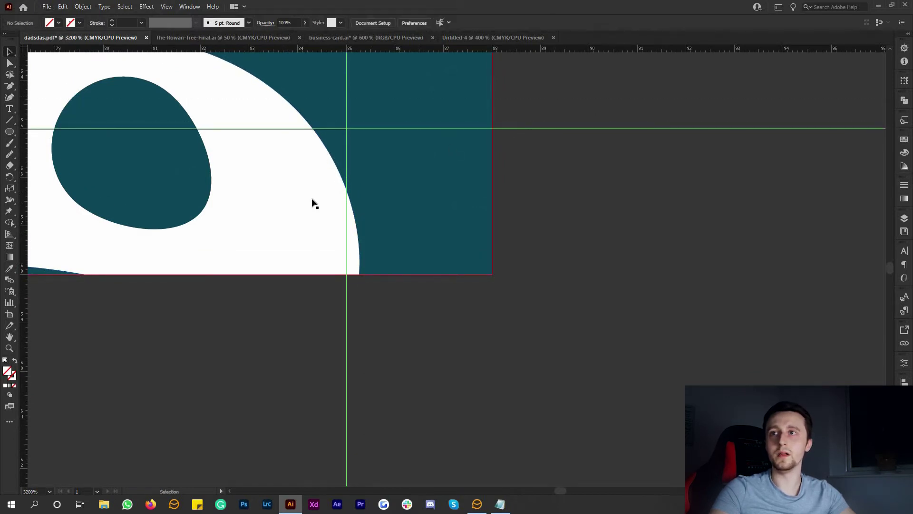
{"action": "scroll", "coordinate": [401, 181], "scroll_direction": "up", "scroll_amount": 4}
{"action": "left_click_drag", "start_coordinate": [391, 175], "coordinate": [526, 200]}
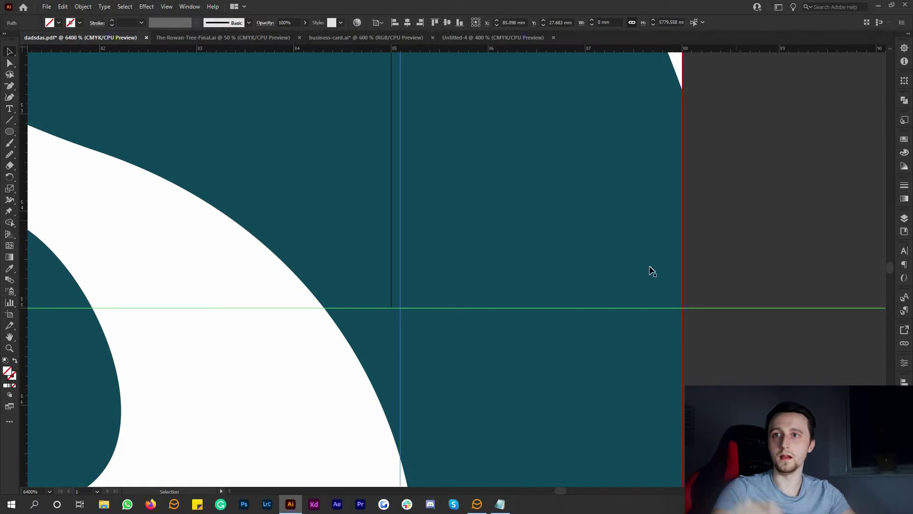
{"action": "scroll", "coordinate": [535, 295], "scroll_direction": "up", "scroll_amount": 3}
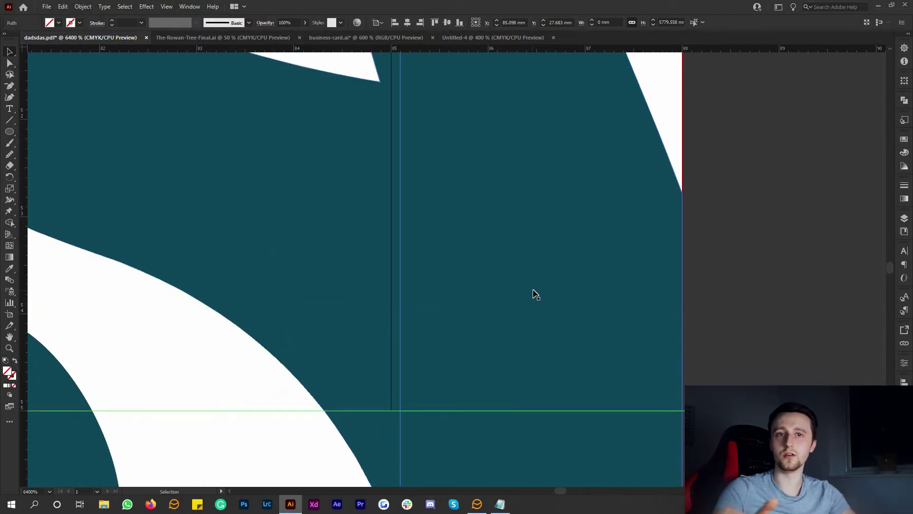
{"action": "scroll", "coordinate": [551, 304], "scroll_direction": "up", "scroll_amount": 1}
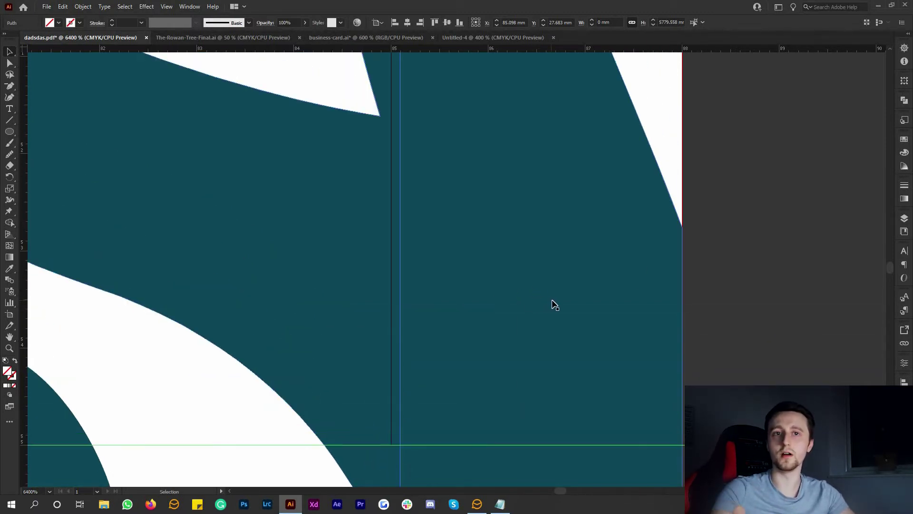
{"action": "scroll", "coordinate": [552, 303], "scroll_direction": "down", "scroll_amount": 3}
{"action": "scroll", "coordinate": [449, 320], "scroll_direction": "down", "scroll_amount": 4}
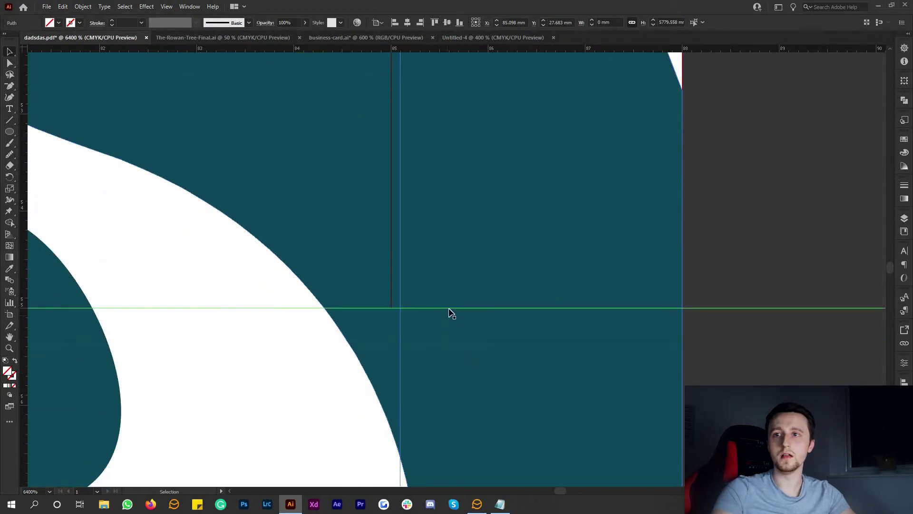
Step: Move the horizontal guide just below the trim frame's bottom line, to Y 55.092 mm, and leave nothing selected
{"action": "left_click_drag", "start_coordinate": [462, 212], "coordinate": [461, 219]}
{"action": "scroll", "coordinate": [451, 221], "scroll_direction": "left", "scroll_amount": 12}
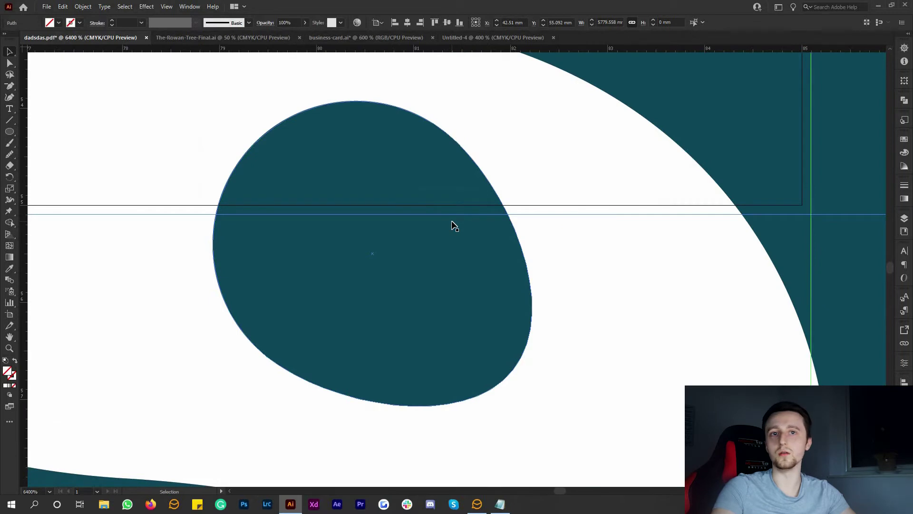
{"action": "scroll", "coordinate": [454, 226], "scroll_direction": "right", "scroll_amount": 3}
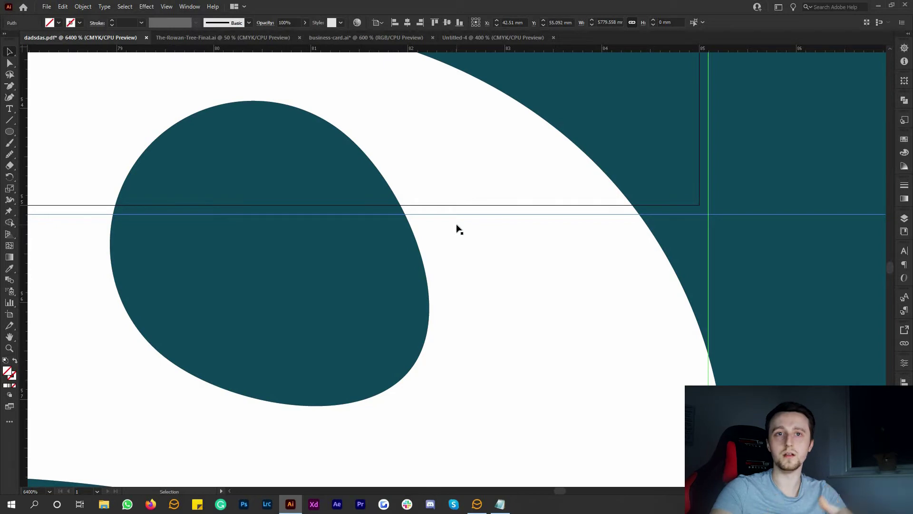
{"action": "scroll", "coordinate": [457, 230], "scroll_direction": "down", "scroll_amount": 5}
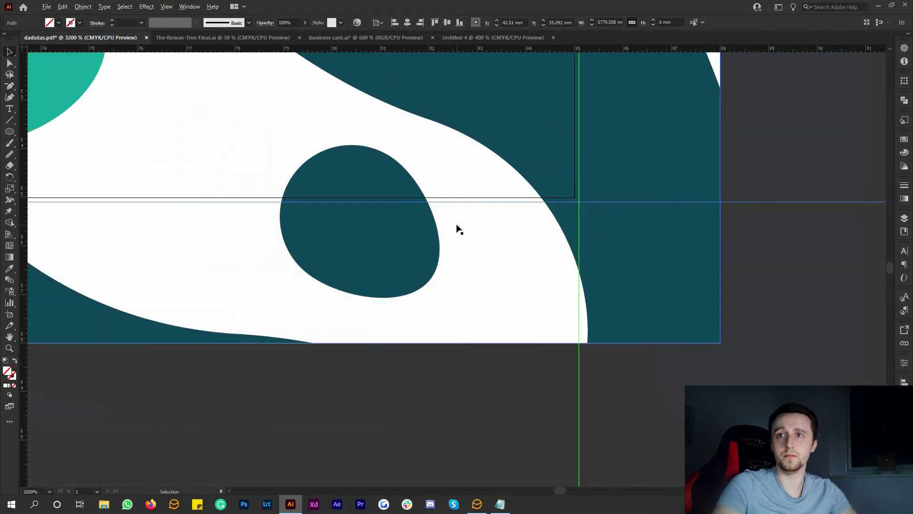
{"action": "scroll", "coordinate": [495, 242], "scroll_direction": "down", "scroll_amount": 3}
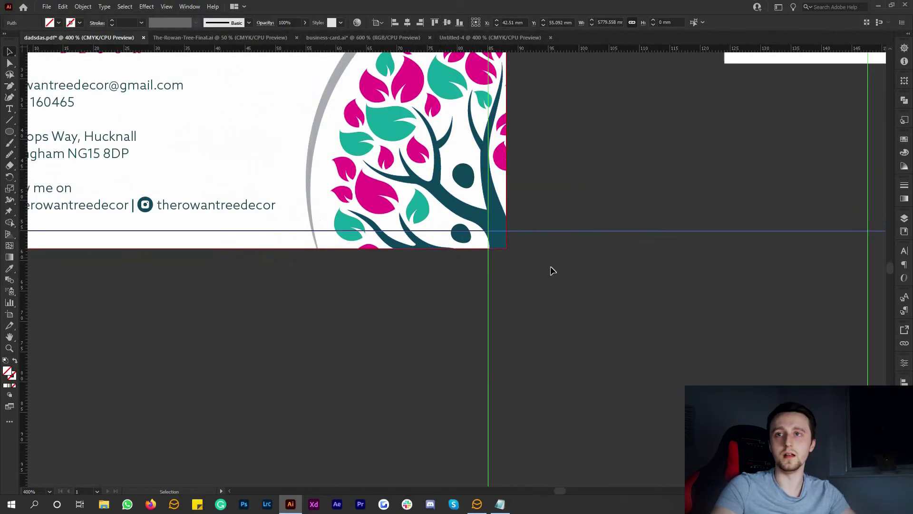
{"action": "left_click", "coordinate": [551, 269]}
Step: Delete the vertical guide along the framed card's right side and the horizontal guide crossing the cardholder's name
{"action": "scroll", "coordinate": [558, 266], "scroll_direction": "up", "scroll_amount": 5}
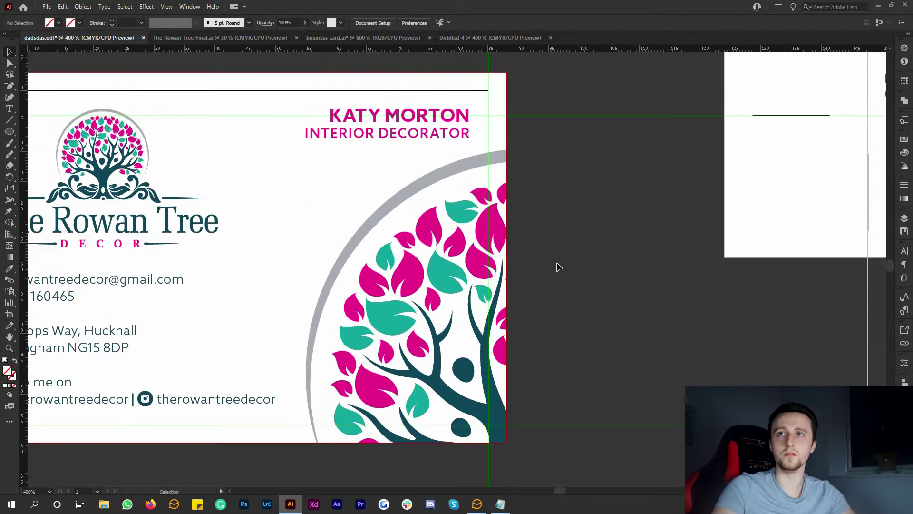
{"action": "scroll", "coordinate": [557, 263], "scroll_direction": "up", "scroll_amount": 1}
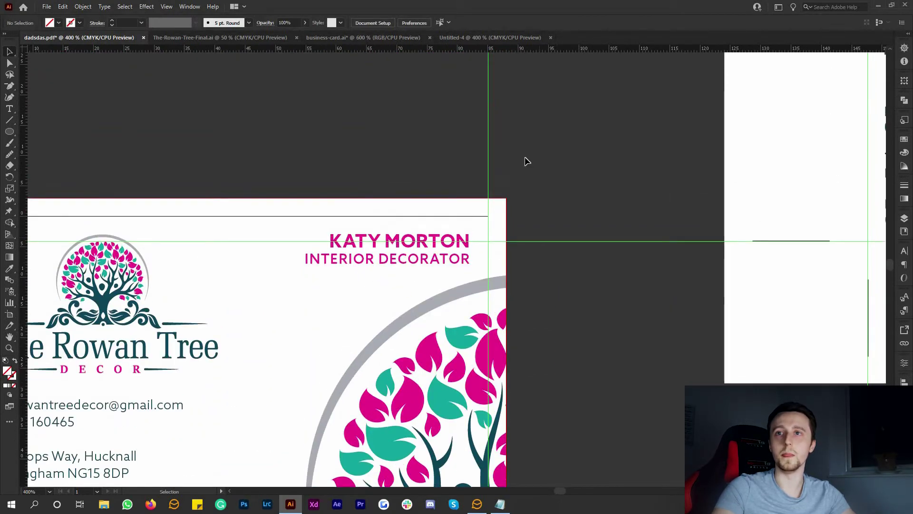
{"action": "left_click_drag", "start_coordinate": [420, 146], "coordinate": [520, 196]}
{"action": "key", "text": "Delete"}
{"action": "left_click_drag", "start_coordinate": [561, 169], "coordinate": [594, 283]}
{"action": "scroll", "coordinate": [536, 145], "scroll_direction": "down", "scroll_amount": 2}
{"action": "left_click_drag", "start_coordinate": [538, 107], "coordinate": [587, 204]}
{"action": "key", "text": "Delete"}
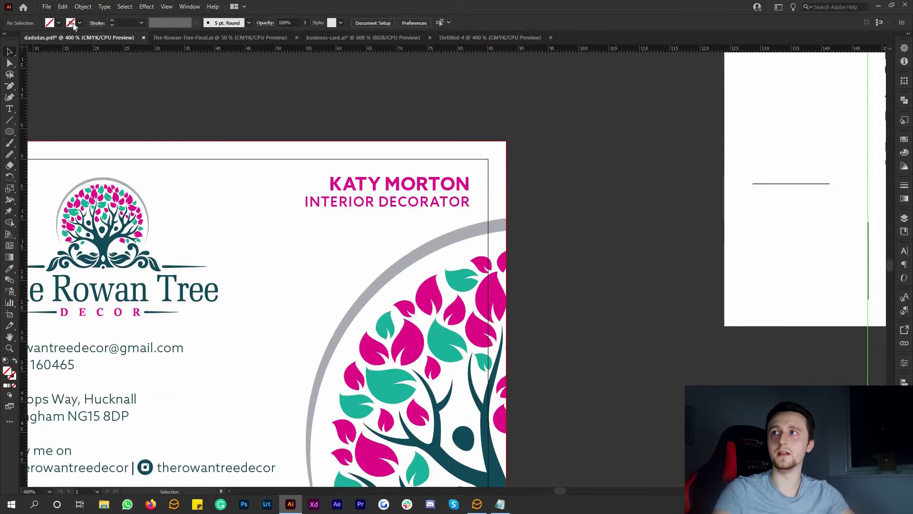
Step: Create a landscape print document, 85 x 55 mm, with 3 mm bleed on all sides, CMYK Color and High (300 ppi) raster effects
{"action": "left_click", "coordinate": [50, 7]}
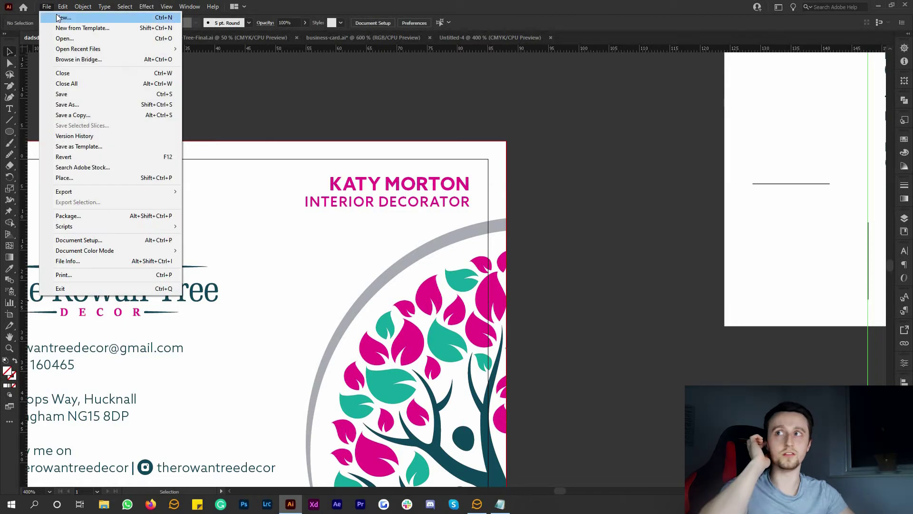
{"action": "left_click", "coordinate": [57, 18]}
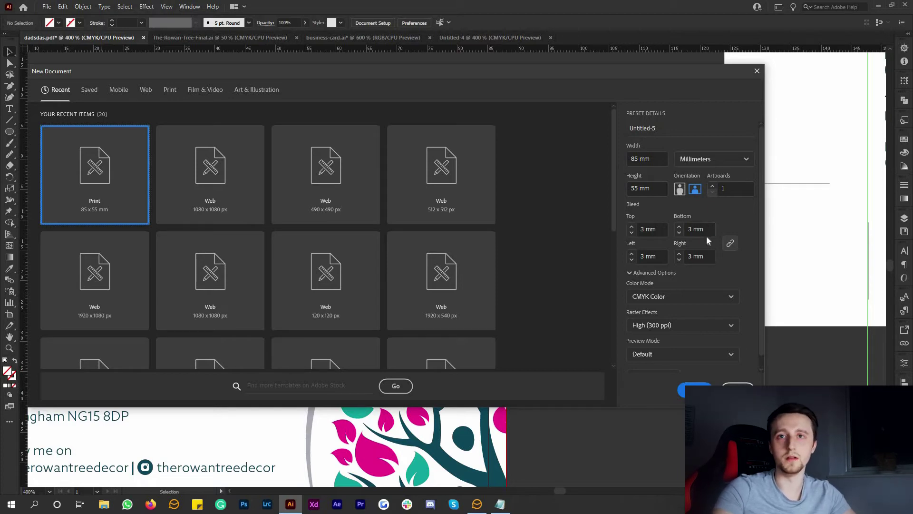
{"action": "left_click", "coordinate": [631, 232]}
{"action": "left_click", "coordinate": [631, 233]}
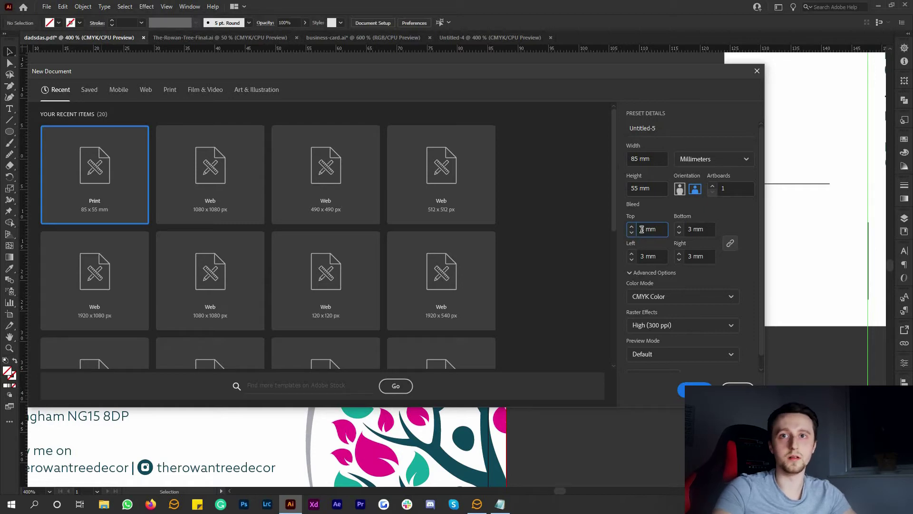
{"action": "left_click", "coordinate": [632, 232]}
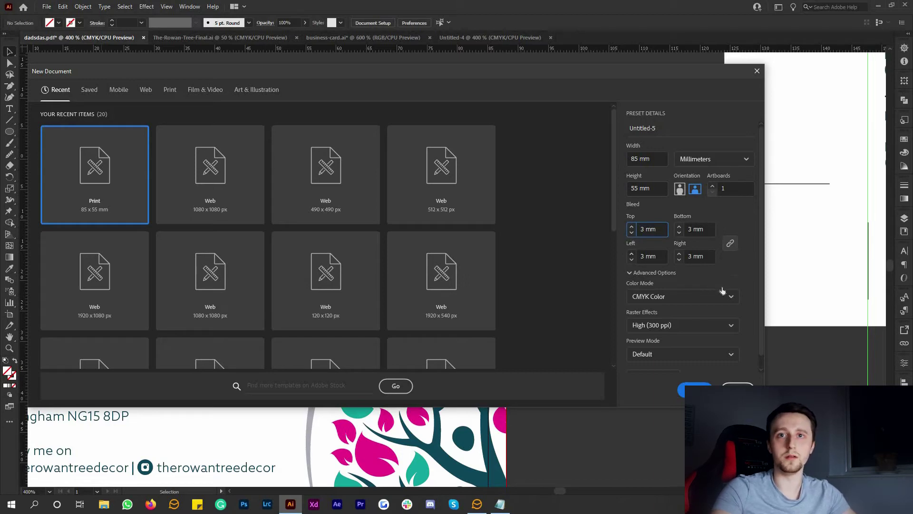
{"action": "left_click_drag", "start_coordinate": [563, 44], "coordinate": [554, 38]}
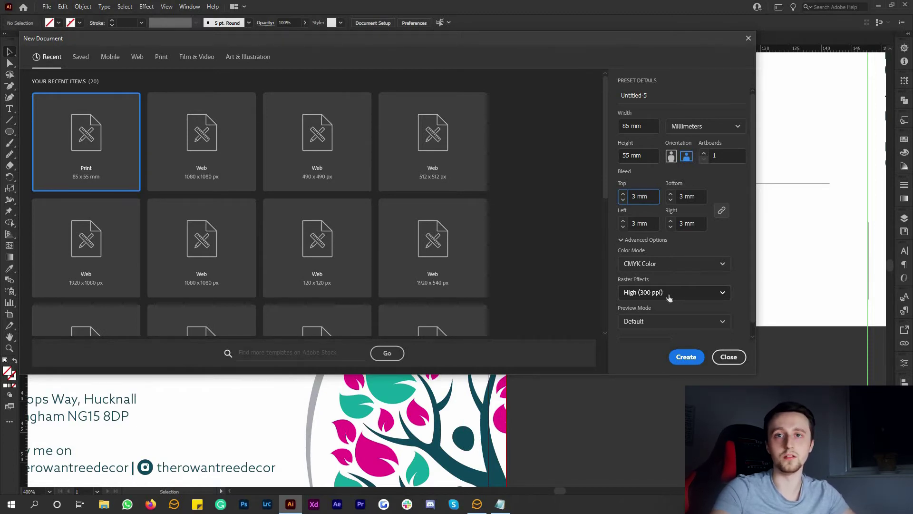
{"action": "left_click", "coordinate": [687, 356]}
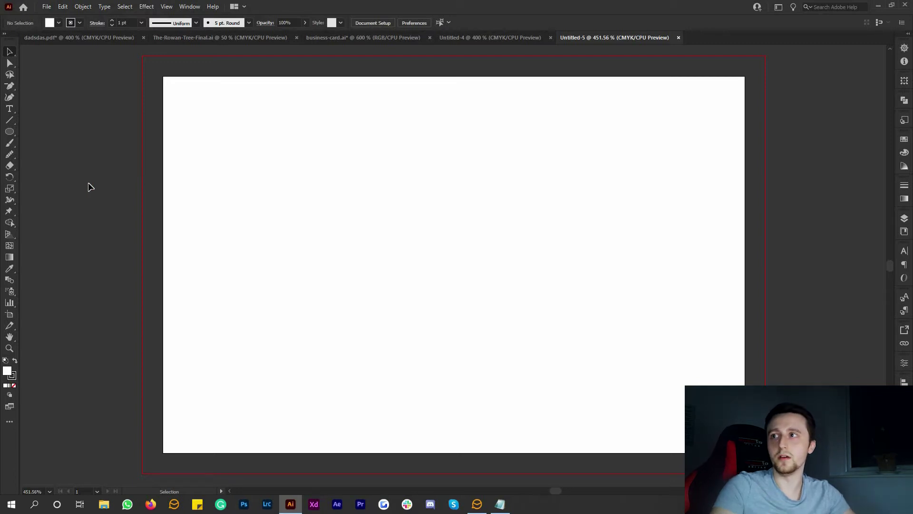
Step: Draw a rectangle about 7.9 x 5 mm across the artboard's left edge, extending out to the bleed line
{"action": "left_click_drag", "start_coordinate": [16, 134], "coordinate": [30, 137]}
{"action": "left_click", "coordinate": [29, 133]}
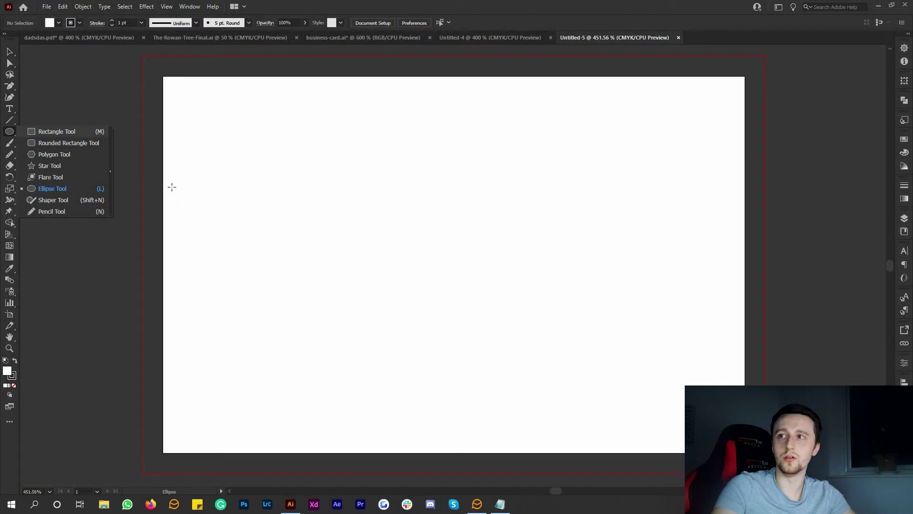
{"action": "left_click_drag", "start_coordinate": [171, 204], "coordinate": [143, 224]}
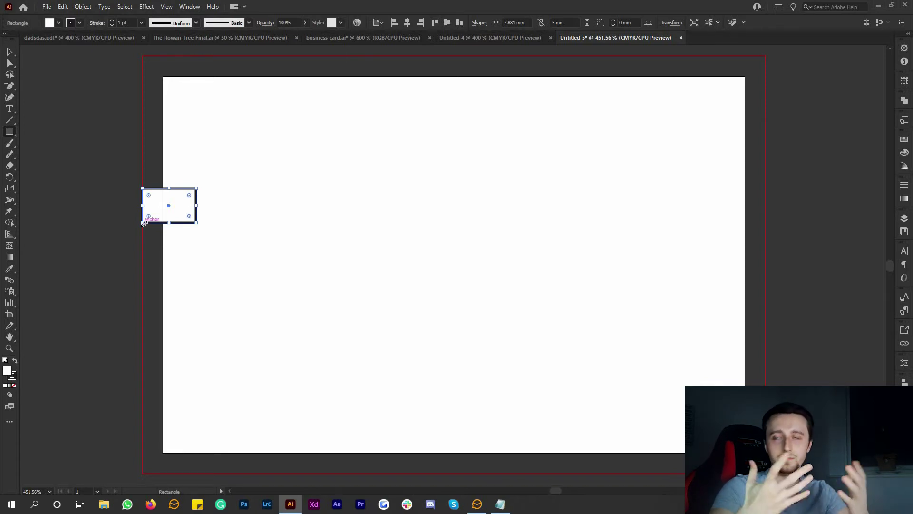
{"action": "left_click", "coordinate": [10, 52]}
Step: Return to the dadsdas.pdf document and review its PDF with crop marks in Acrobat, closing the Acrobat window after the check
{"action": "left_click", "coordinate": [64, 47]}
{"action": "left_click", "coordinate": [65, 42]}
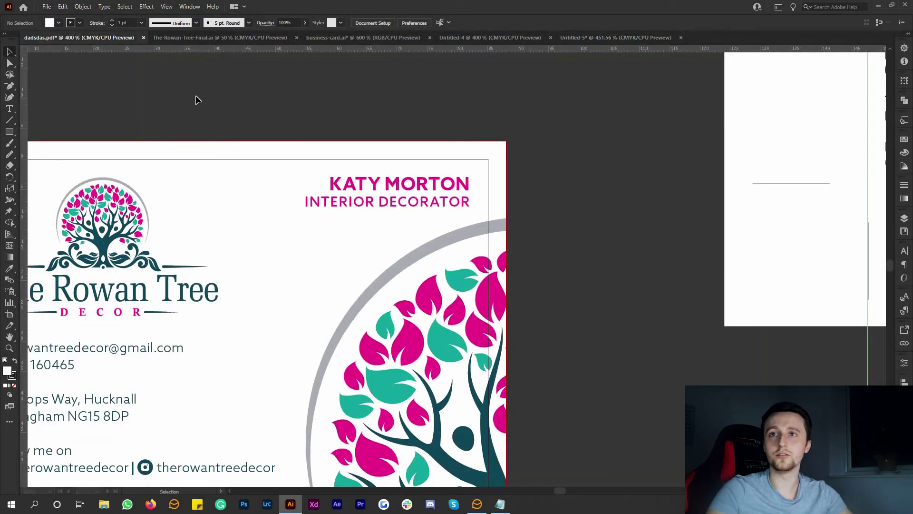
{"action": "scroll", "coordinate": [870, 177], "scroll_direction": "left", "scroll_amount": 4}
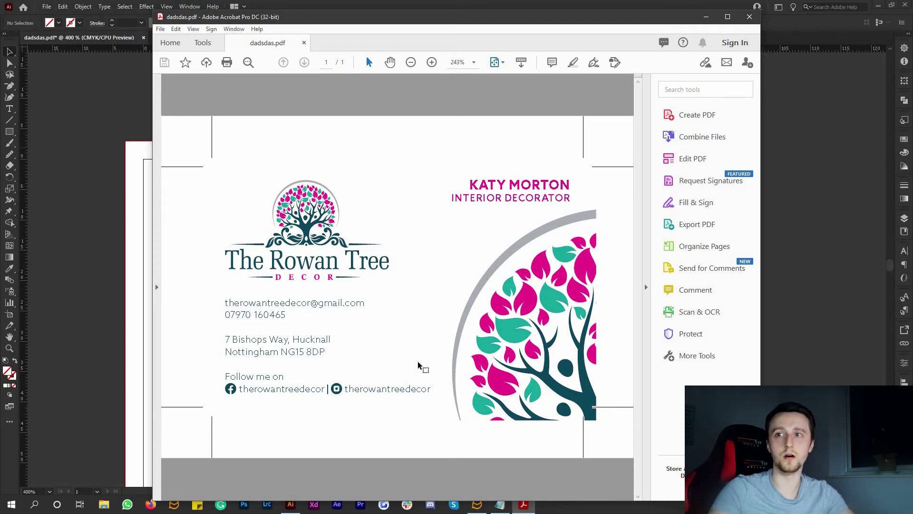
{"action": "left_click", "coordinate": [749, 15]}
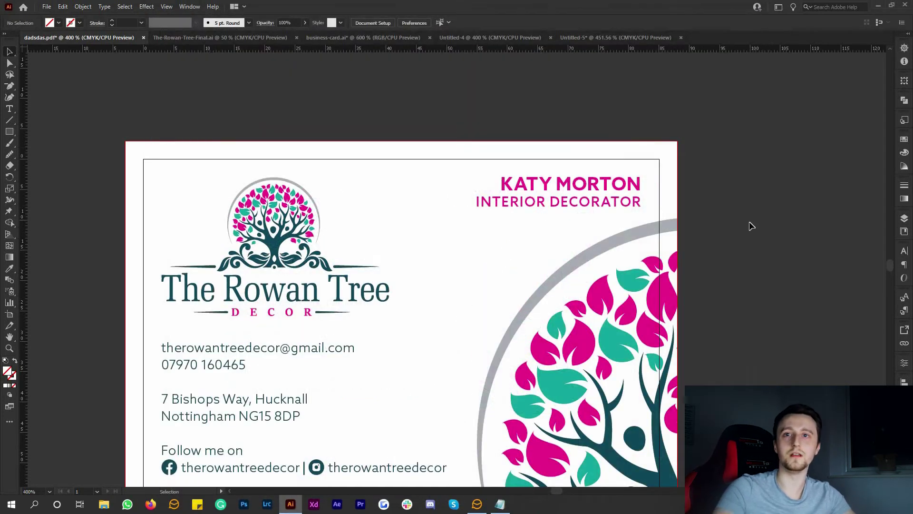
Step: Delete all the remaining vertical and horizontal guides around the two business card layouts
{"action": "scroll", "coordinate": [751, 225], "scroll_direction": "down", "scroll_amount": 2}
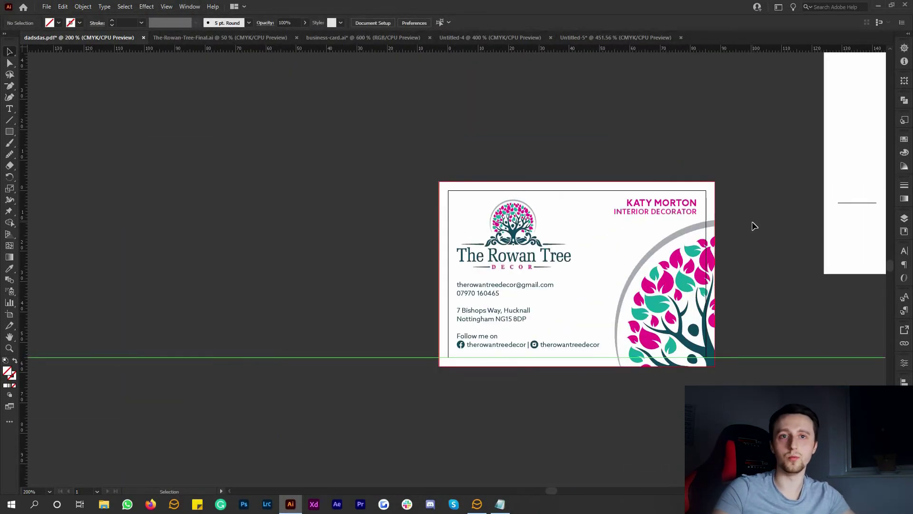
{"action": "scroll", "coordinate": [754, 226], "scroll_direction": "right", "scroll_amount": 5}
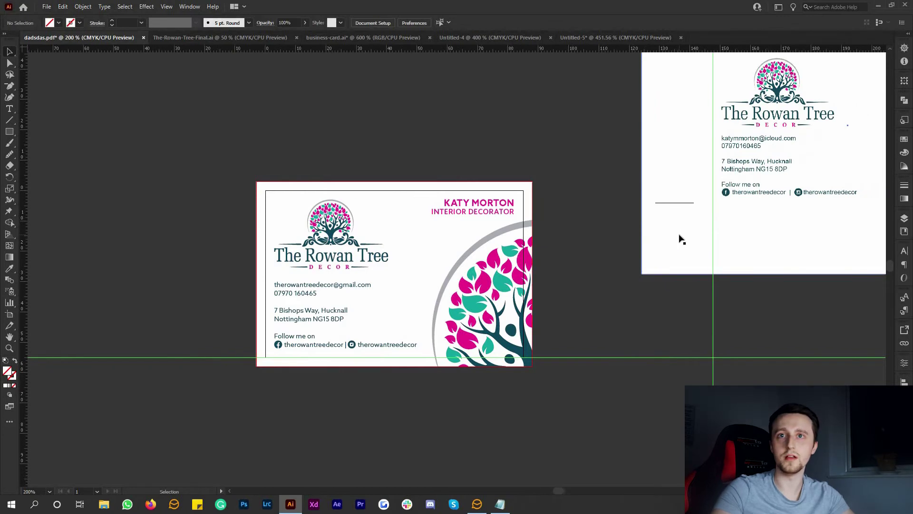
{"action": "scroll", "coordinate": [681, 239], "scroll_direction": "right", "scroll_amount": 5}
{"action": "scroll", "coordinate": [651, 316], "scroll_direction": "up", "scroll_amount": 1}
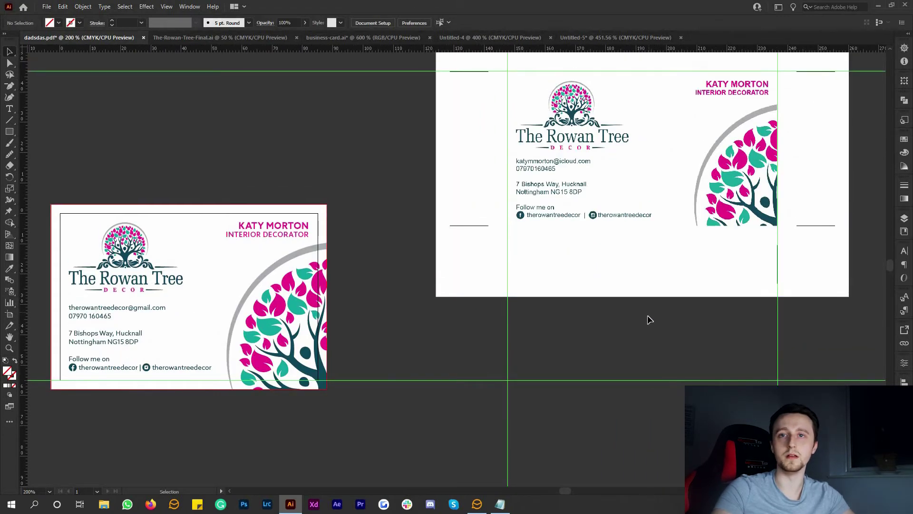
{"action": "scroll", "coordinate": [648, 318], "scroll_direction": "right", "scroll_amount": 3}
{"action": "left_click_drag", "start_coordinate": [691, 324], "coordinate": [352, 351]}
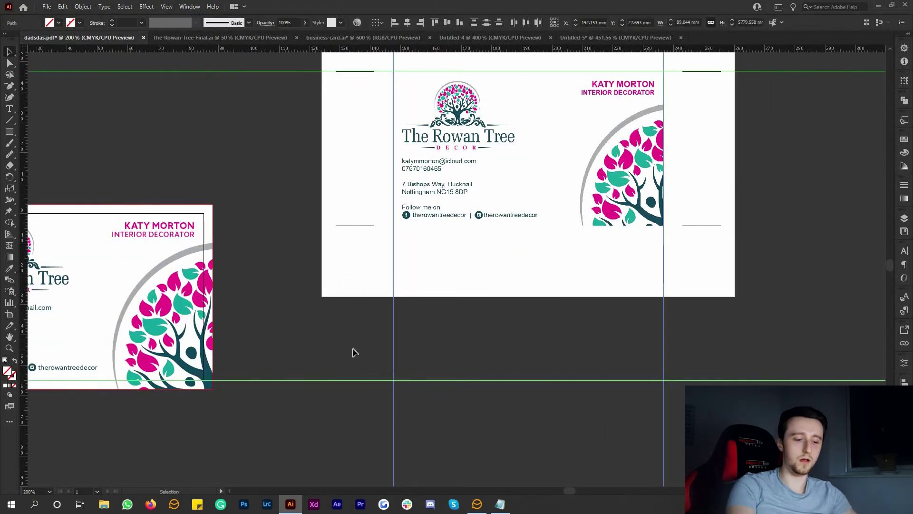
{"action": "key", "text": "Return"}
{"action": "left_click", "coordinate": [505, 324]}
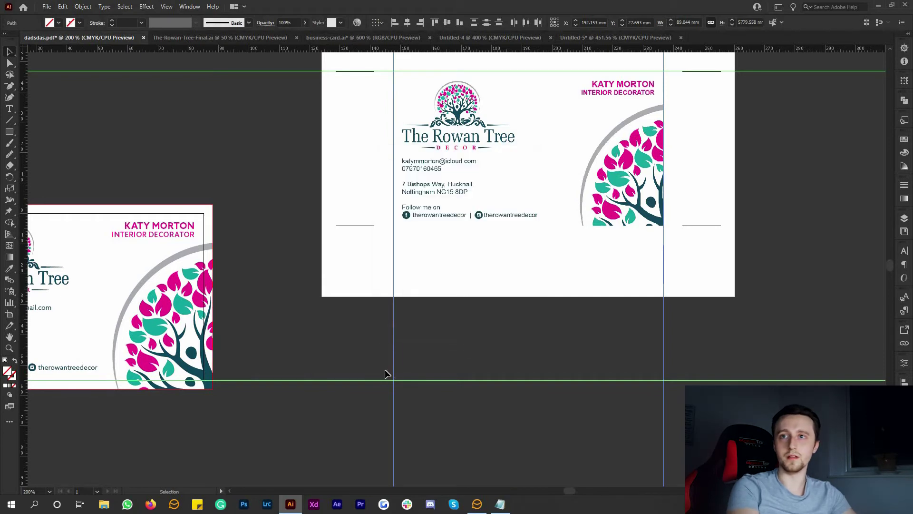
{"action": "left_click", "coordinate": [384, 373]}
{"action": "scroll", "coordinate": [281, 440], "scroll_direction": "up", "scroll_amount": 2}
{"action": "left_click_drag", "start_coordinate": [276, 454], "coordinate": [269, 108]}
{"action": "key", "text": "Delete"}
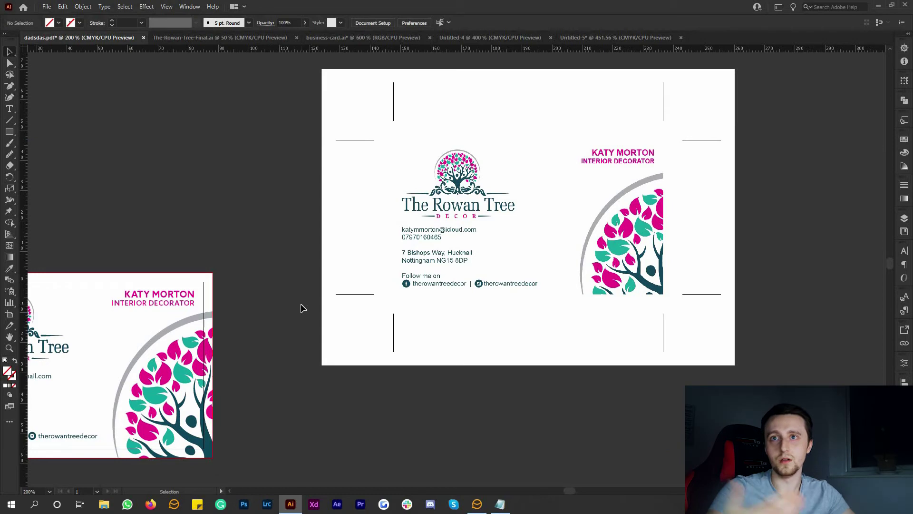
Step: Compare the framed card's bleed and trim line with the artwork edges and crop marks of the other business card layout
{"action": "scroll", "coordinate": [299, 309], "scroll_direction": "left", "scroll_amount": 2}
{"action": "scroll", "coordinate": [313, 321], "scroll_direction": "down", "scroll_amount": 1}
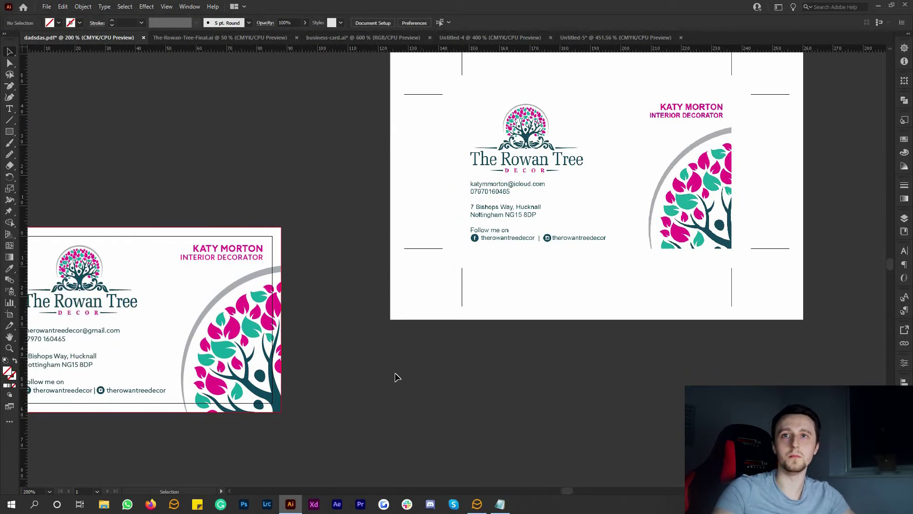
{"action": "scroll", "coordinate": [397, 376], "scroll_direction": "right", "scroll_amount": 2}
{"action": "scroll", "coordinate": [397, 376], "scroll_direction": "left", "scroll_amount": 3}
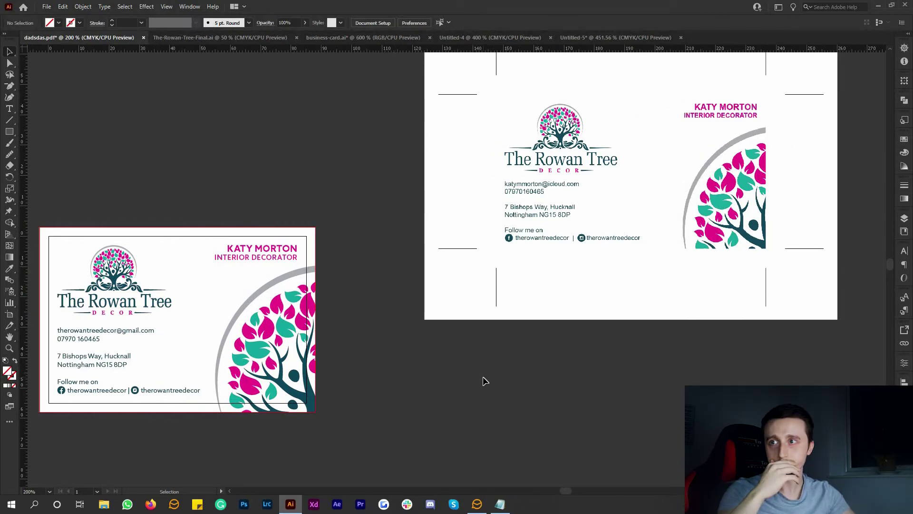
{"action": "scroll", "coordinate": [483, 380], "scroll_direction": "up", "scroll_amount": 1}
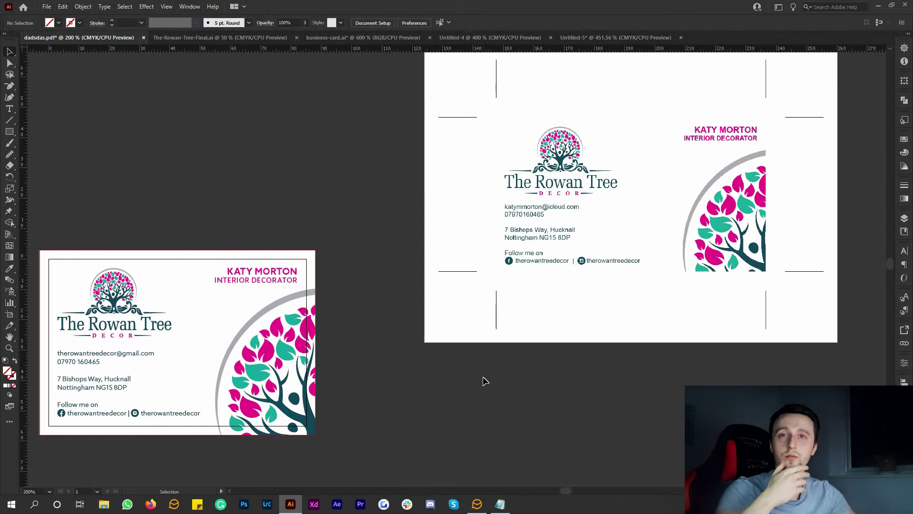
{"action": "scroll", "coordinate": [473, 405], "scroll_direction": "down", "scroll_amount": 1}
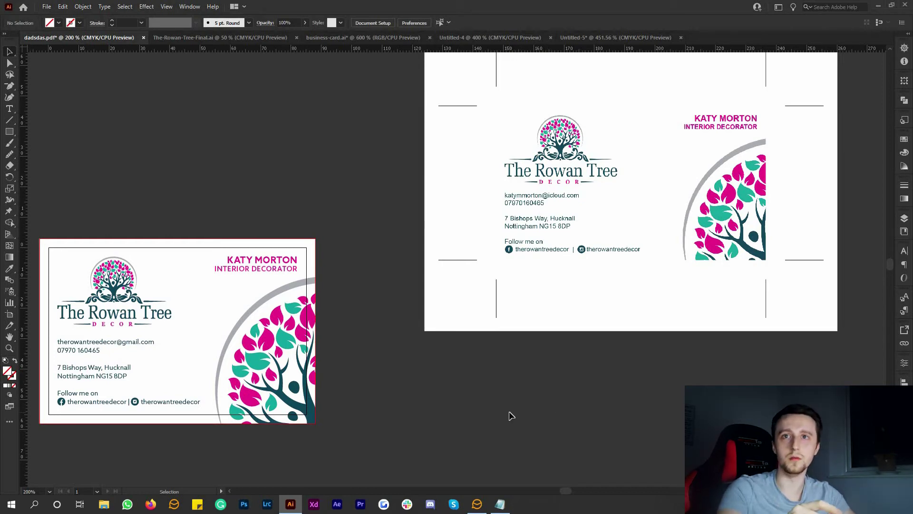
{"action": "scroll", "coordinate": [511, 426], "scroll_direction": "right", "scroll_amount": 3}
{"action": "scroll", "coordinate": [512, 425], "scroll_direction": "up", "scroll_amount": 2}
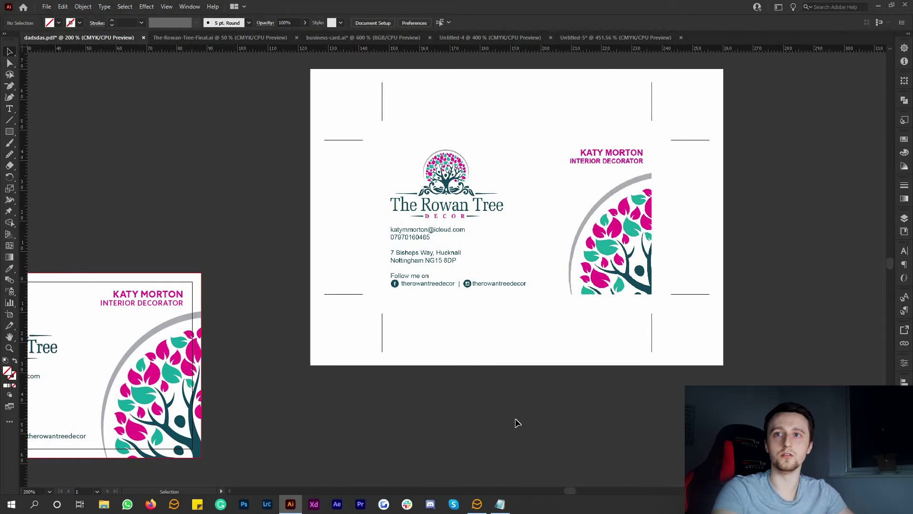
{"action": "scroll", "coordinate": [518, 422], "scroll_direction": "up", "scroll_amount": 1}
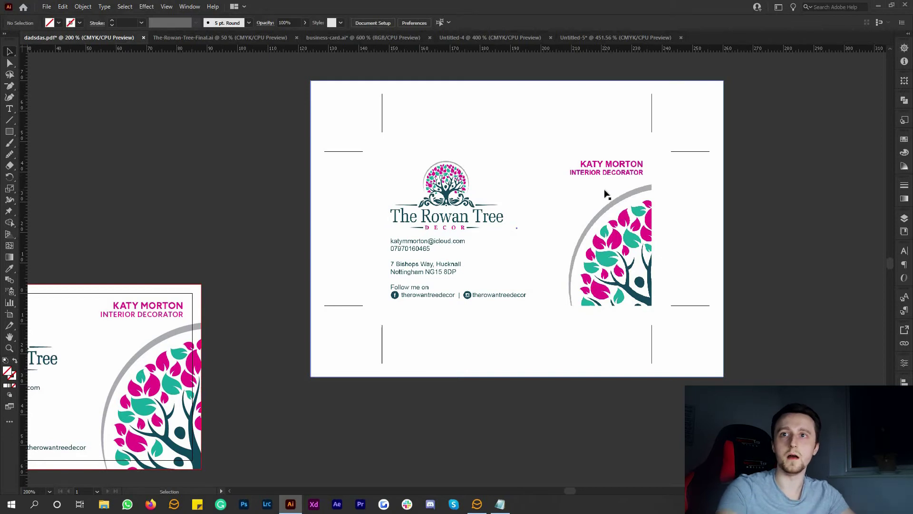
Step: Examine how the tree artwork and contact text sit against the trim lines and outer edges of both business card layouts
{"action": "scroll", "coordinate": [606, 194], "scroll_direction": "left", "scroll_amount": 5}
{"action": "scroll", "coordinate": [606, 194], "scroll_direction": "down", "scroll_amount": 2}
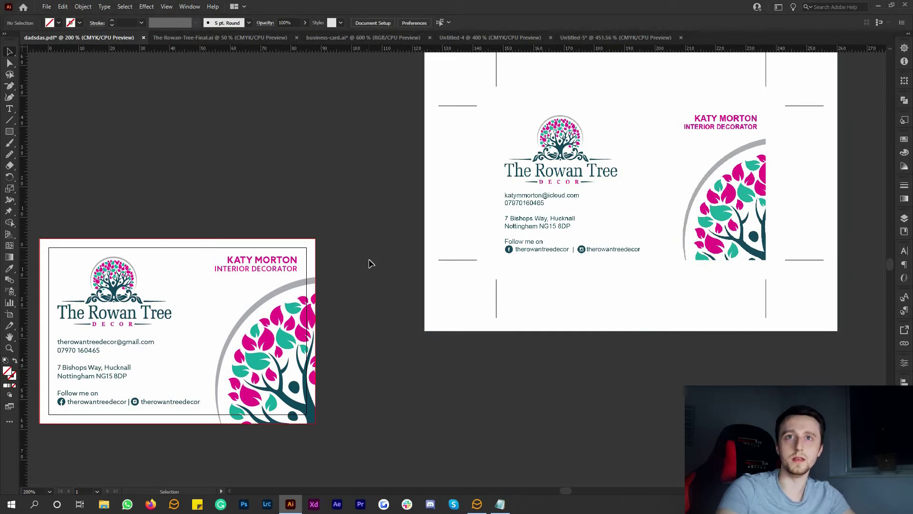
{"action": "scroll", "coordinate": [523, 217], "scroll_direction": "right", "scroll_amount": 5}
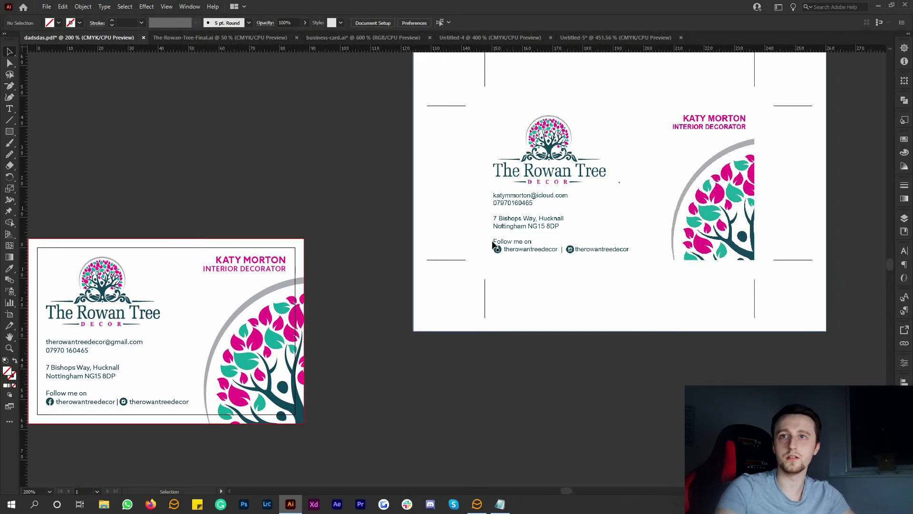
{"action": "scroll", "coordinate": [536, 216], "scroll_direction": "up", "scroll_amount": 1}
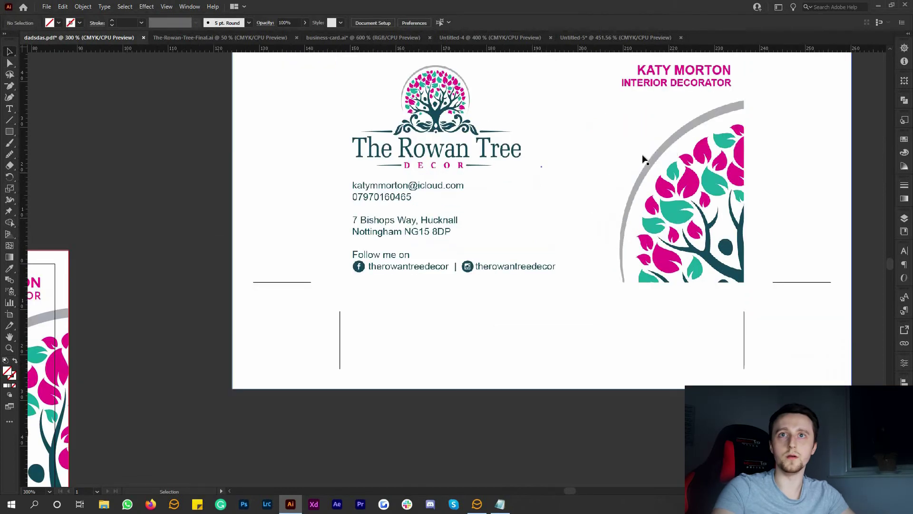
{"action": "scroll", "coordinate": [666, 143], "scroll_direction": "up", "scroll_amount": 2}
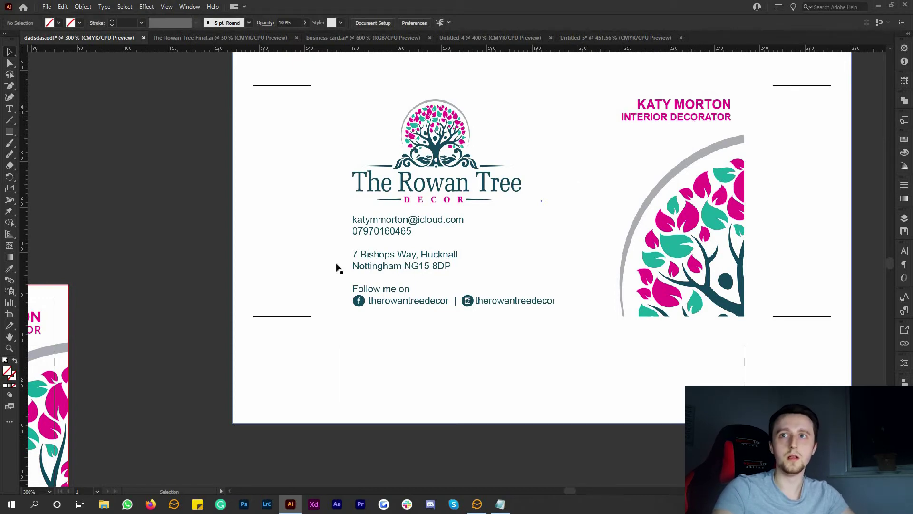
{"action": "scroll", "coordinate": [338, 267], "scroll_direction": "down", "scroll_amount": 3}
{"action": "scroll", "coordinate": [354, 257], "scroll_direction": "left", "scroll_amount": 5}
{"action": "scroll", "coordinate": [399, 250], "scroll_direction": "down", "scroll_amount": 2}
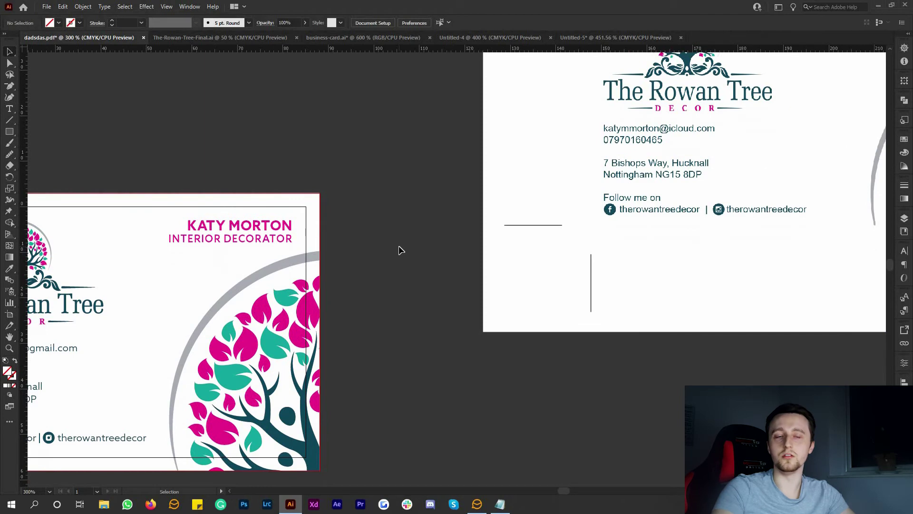
{"action": "scroll", "coordinate": [400, 250], "scroll_direction": "down", "scroll_amount": 1}
{"action": "scroll", "coordinate": [404, 244], "scroll_direction": "left", "scroll_amount": 5}
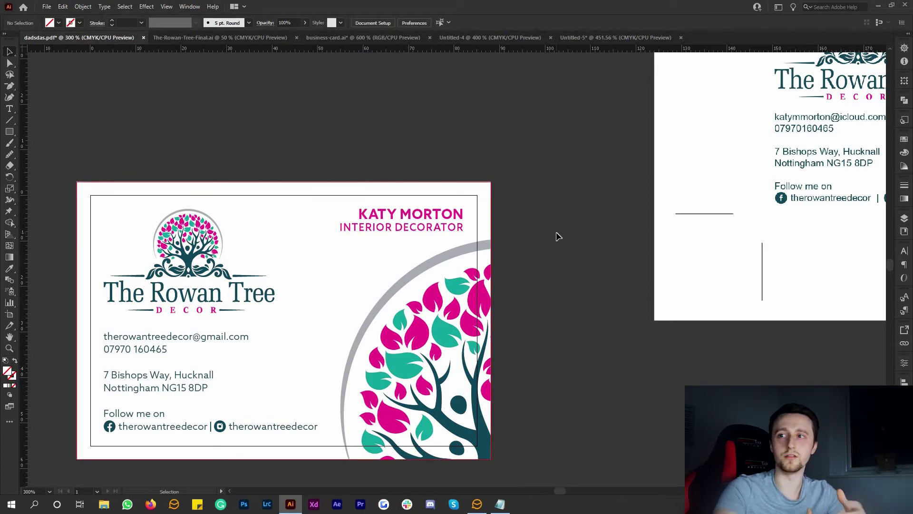
{"action": "scroll", "coordinate": [523, 241], "scroll_direction": "down", "scroll_amount": 1}
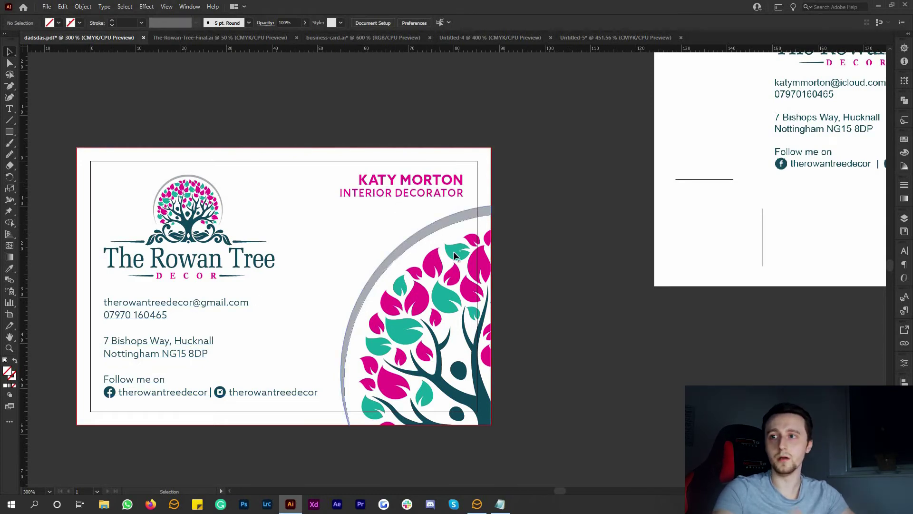
{"action": "scroll", "coordinate": [452, 252], "scroll_direction": "down", "scroll_amount": 2}
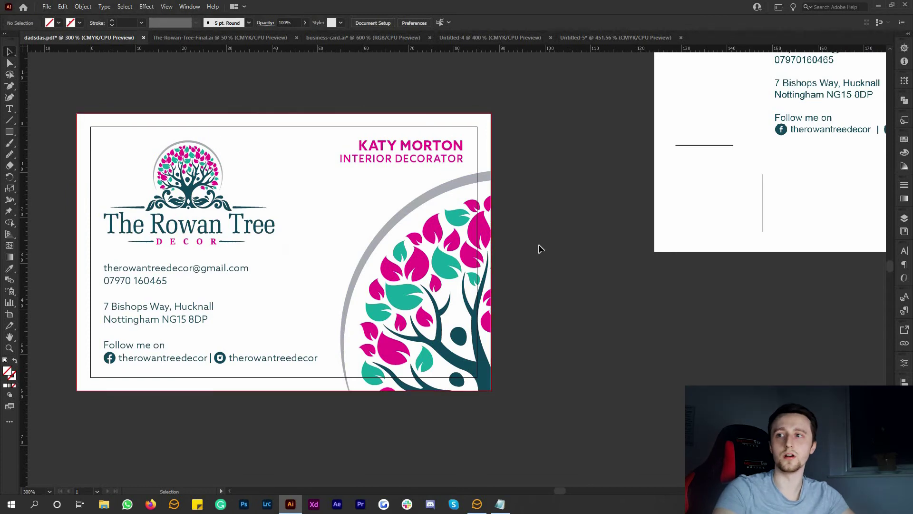
{"action": "scroll", "coordinate": [541, 249], "scroll_direction": "down", "scroll_amount": 2}
{"action": "scroll", "coordinate": [252, 319], "scroll_direction": "down", "scroll_amount": 1}
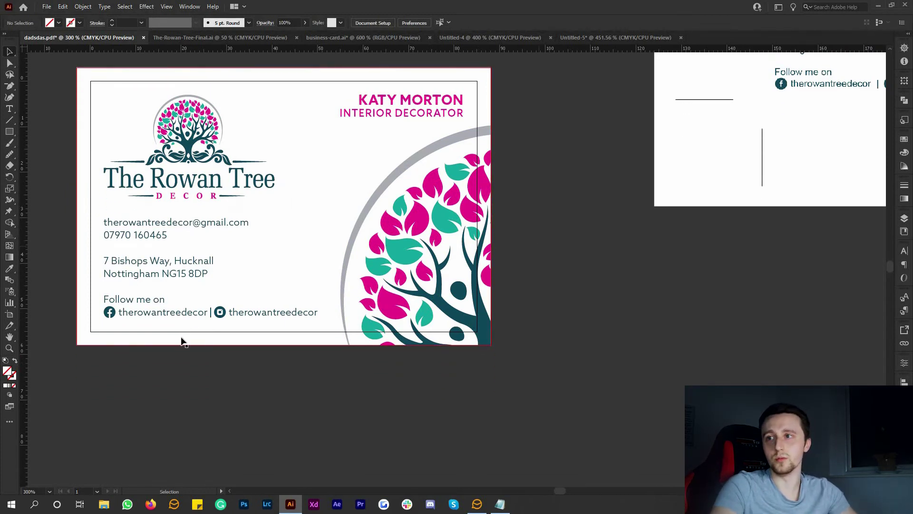
Step: Recolour the Facebook and Instagram icons on the framed card with the magenta sampled from one of the tree's leaves
{"action": "left_click", "coordinate": [228, 310]}
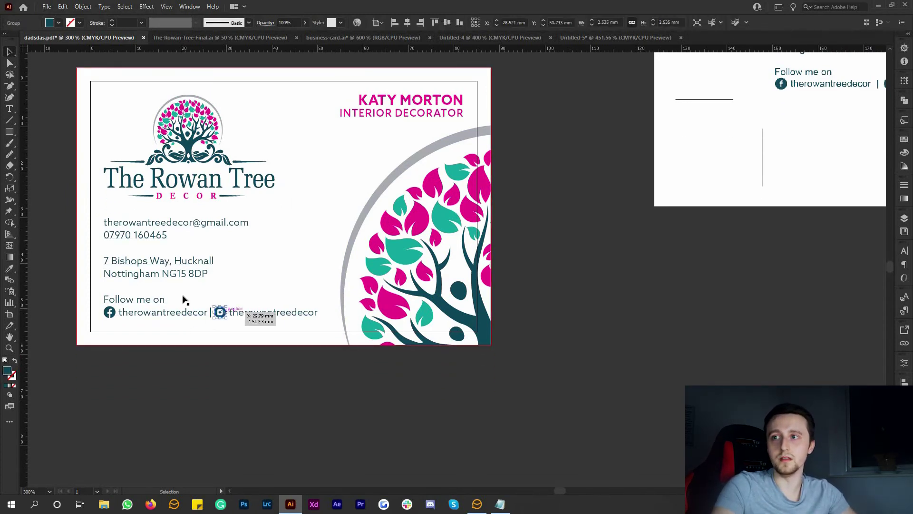
{"action": "scroll", "coordinate": [183, 299], "scroll_direction": "up", "scroll_amount": 2}
{"action": "scroll", "coordinate": [157, 328], "scroll_direction": "left", "scroll_amount": 2}
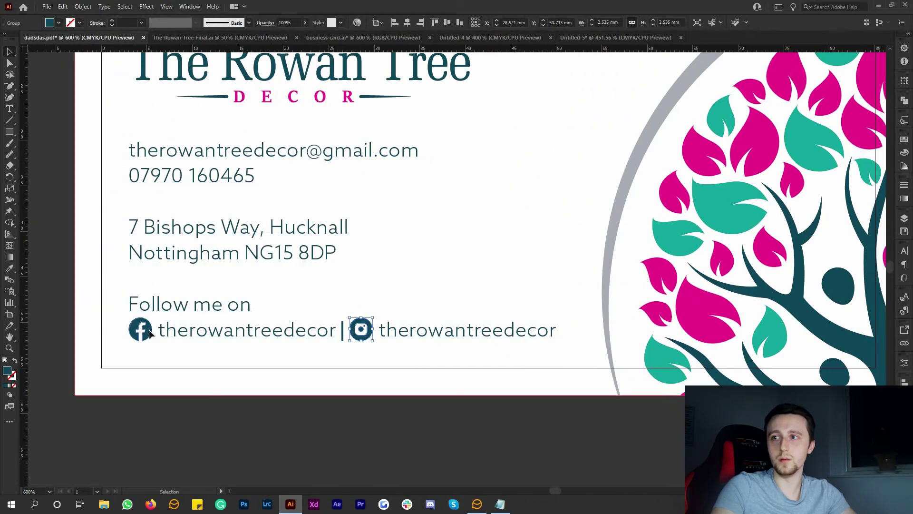
{"action": "left_click", "coordinate": [171, 333], "text": "shift"}
{"action": "key", "text": "i"}
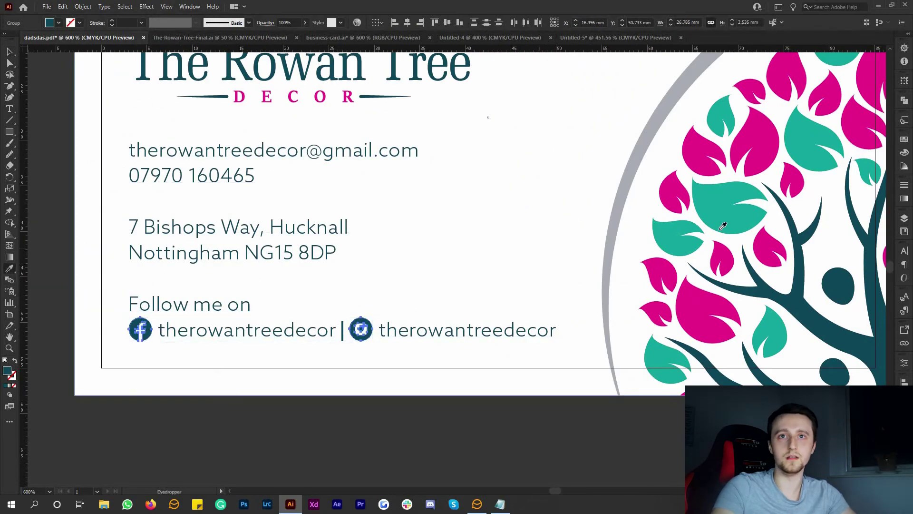
{"action": "left_click", "coordinate": [723, 216]}
{"action": "left_click", "coordinate": [687, 304]}
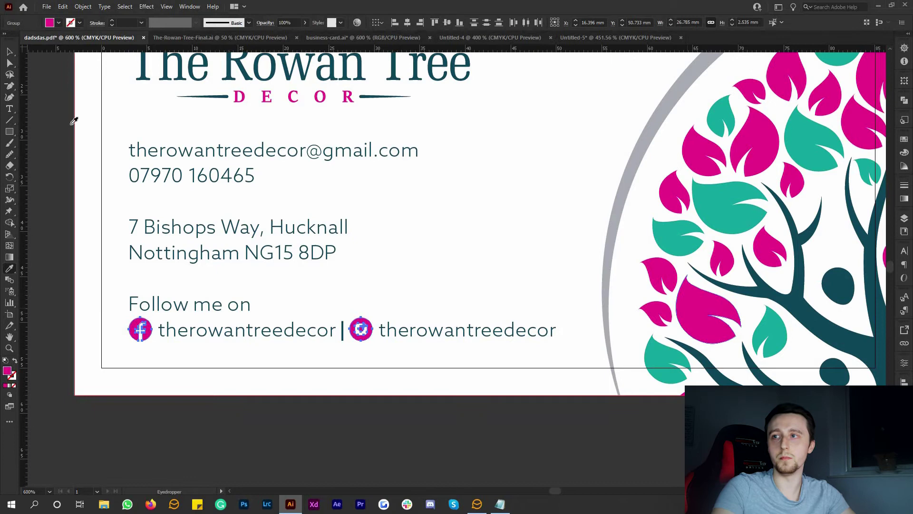
{"action": "key", "text": "v"}
{"action": "left_click", "coordinate": [118, 231]}
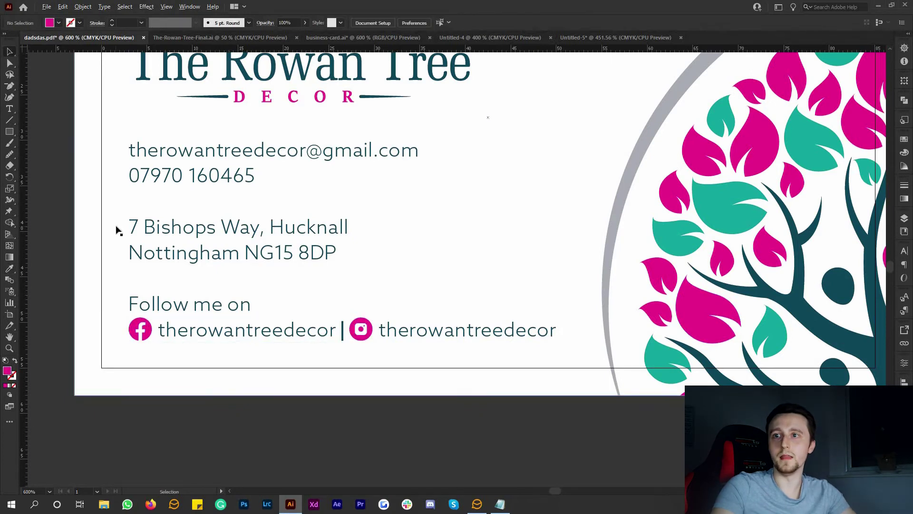
Step: Review the card with the magenta icons side by side with the crop-marked layout, checking fonts, alignment and artwork edges
{"action": "scroll", "coordinate": [118, 230], "scroll_direction": "down", "scroll_amount": 2}
{"action": "scroll", "coordinate": [590, 271], "scroll_direction": "up", "scroll_amount": 1}
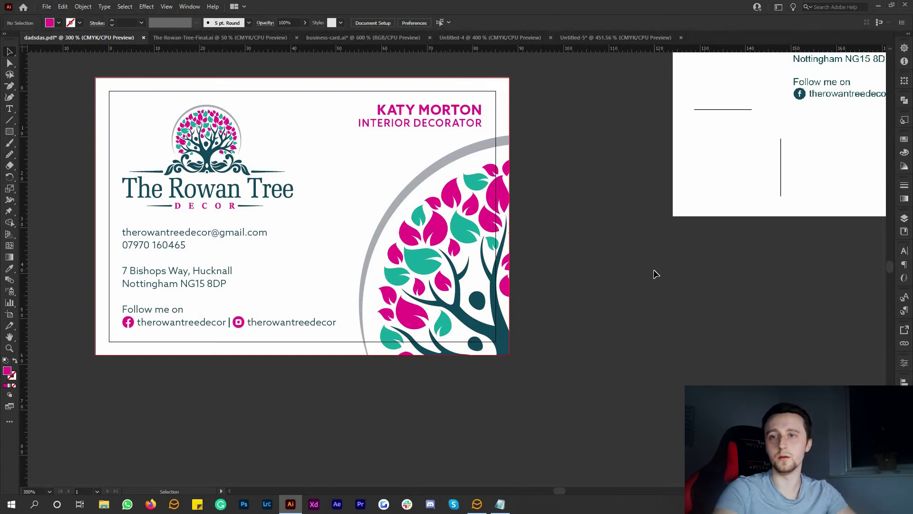
{"action": "scroll", "coordinate": [557, 273], "scroll_direction": "down", "scroll_amount": 2}
{"action": "scroll", "coordinate": [469, 275], "scroll_direction": "right", "scroll_amount": 3}
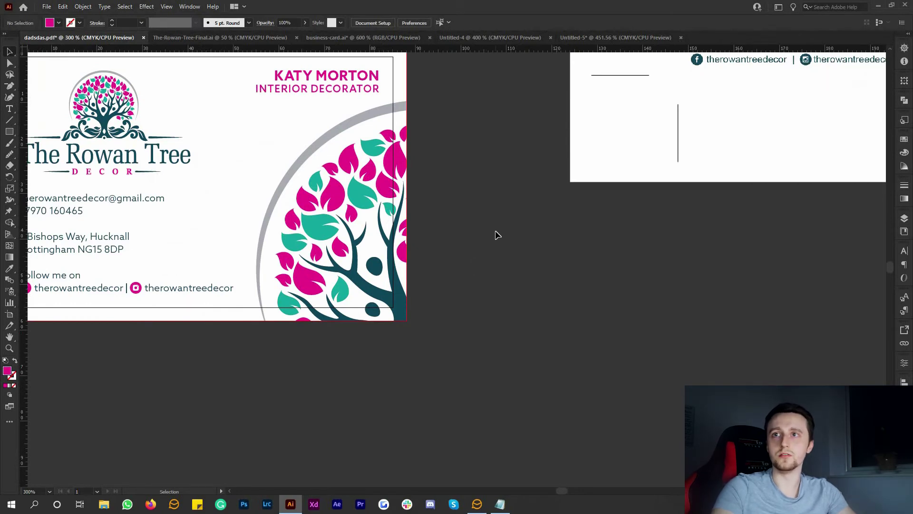
{"action": "scroll", "coordinate": [495, 234], "scroll_direction": "up", "scroll_amount": 1}
{"action": "scroll", "coordinate": [495, 234], "scroll_direction": "down", "scroll_amount": 1}
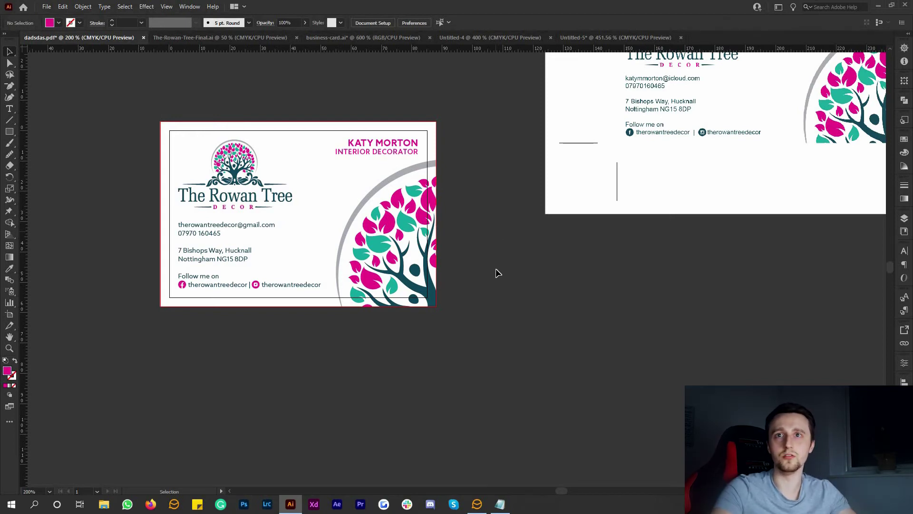
{"action": "scroll", "coordinate": [497, 324], "scroll_direction": "up", "scroll_amount": 3}
{"action": "scroll", "coordinate": [497, 325], "scroll_direction": "right", "scroll_amount": 2}
{"action": "scroll", "coordinate": [476, 331], "scroll_direction": "right", "scroll_amount": 3}
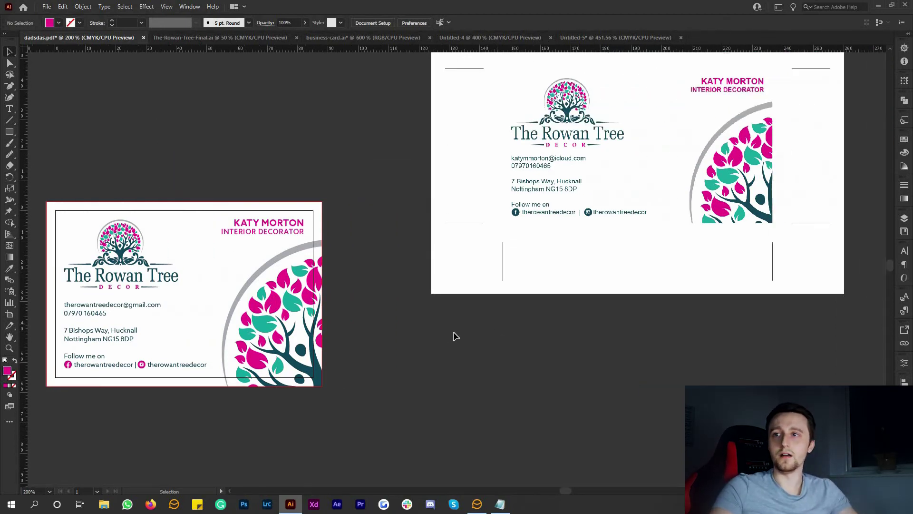
{"action": "scroll", "coordinate": [438, 339], "scroll_direction": "down", "scroll_amount": 2}
{"action": "scroll", "coordinate": [420, 344], "scroll_direction": "left", "scroll_amount": 4}
{"action": "scroll", "coordinate": [421, 344], "scroll_direction": "up", "scroll_amount": 2}
{"action": "scroll", "coordinate": [408, 337], "scroll_direction": "up", "scroll_amount": 1}
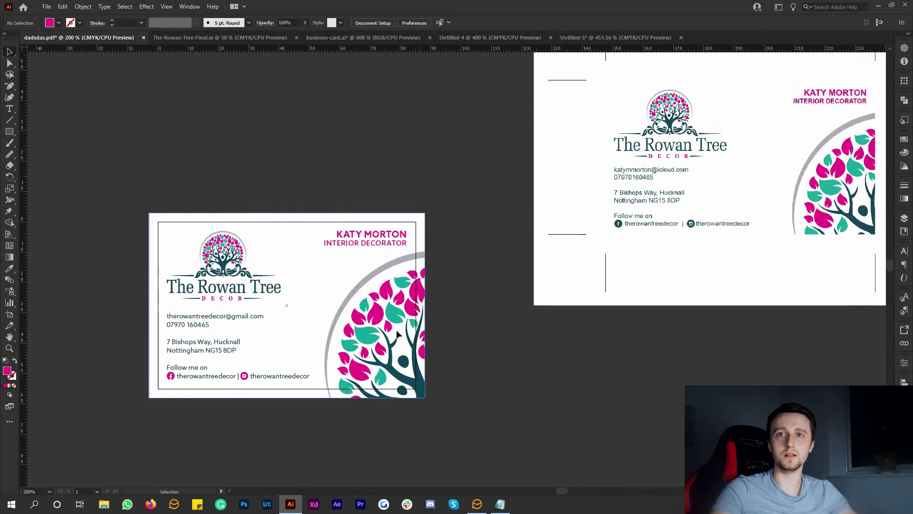
{"action": "scroll", "coordinate": [397, 332], "scroll_direction": "right", "scroll_amount": 5}
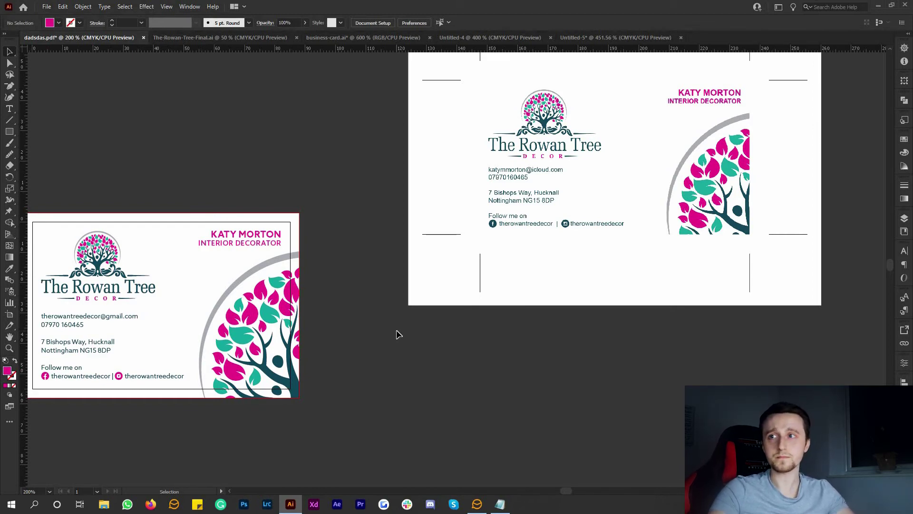
{"action": "scroll", "coordinate": [404, 335], "scroll_direction": "down", "scroll_amount": 3}
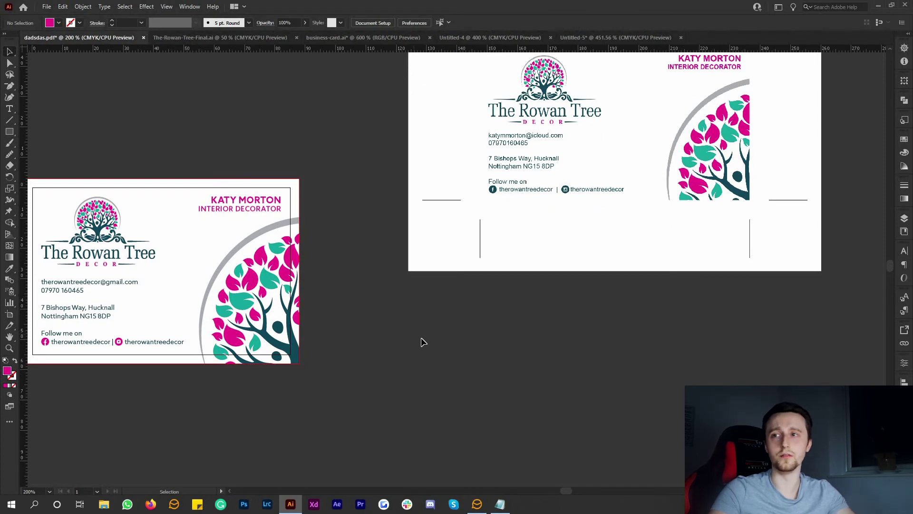
{"action": "scroll", "coordinate": [460, 343], "scroll_direction": "down", "scroll_amount": 3}
{"action": "scroll", "coordinate": [461, 343], "scroll_direction": "up", "scroll_amount": 4}
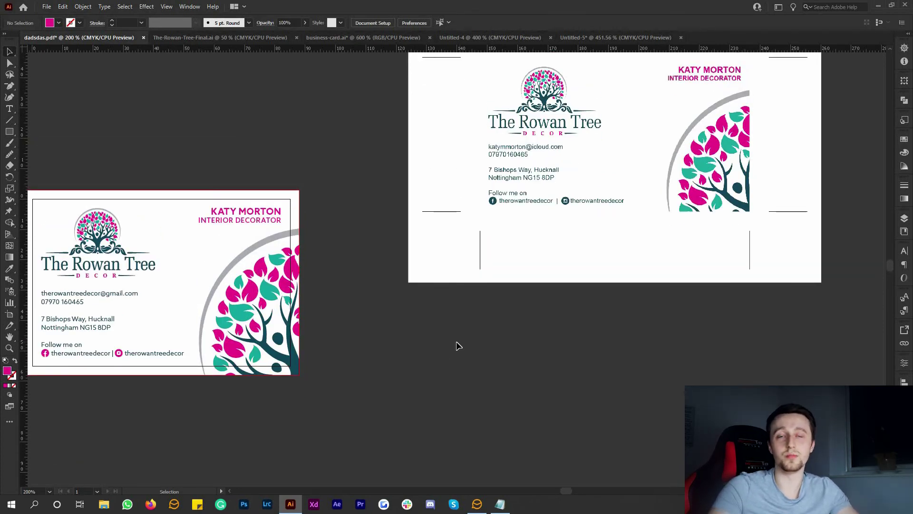
Step: Duplicate the 85 x 55 mm card artboard together with its artwork, placing the copy directly below the original
{"action": "scroll", "coordinate": [499, 337], "scroll_direction": "left", "scroll_amount": 10}
{"action": "scroll", "coordinate": [499, 336], "scroll_direction": "down", "scroll_amount": 4}
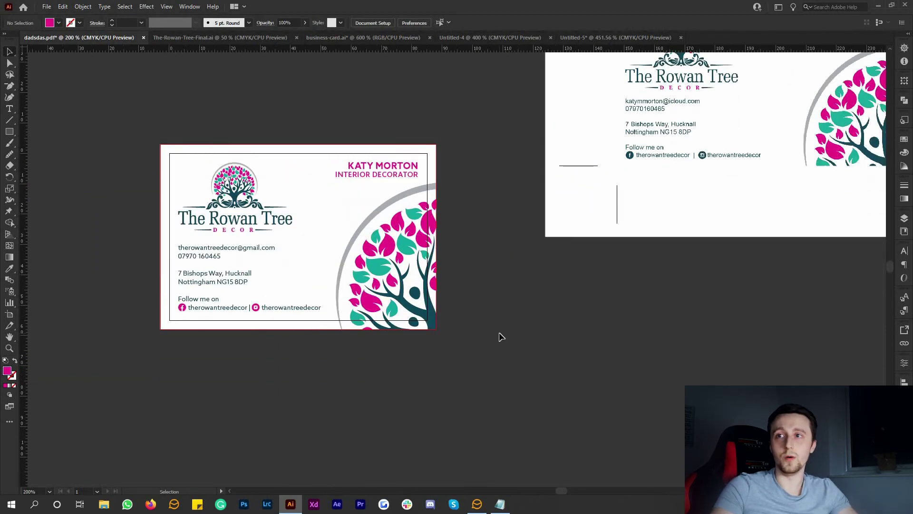
{"action": "scroll", "coordinate": [404, 333], "scroll_direction": "down", "scroll_amount": 7}
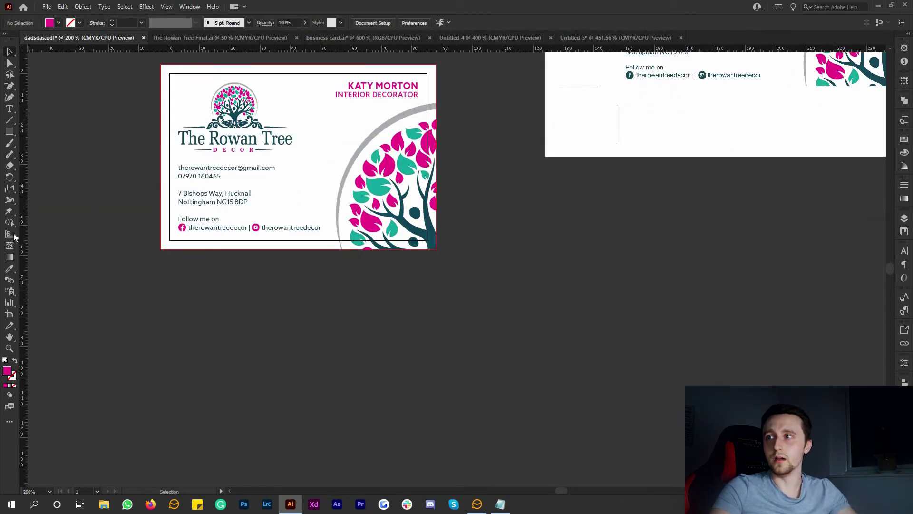
{"action": "left_click", "coordinate": [11, 257]}
{"action": "left_click", "coordinate": [9, 314]}
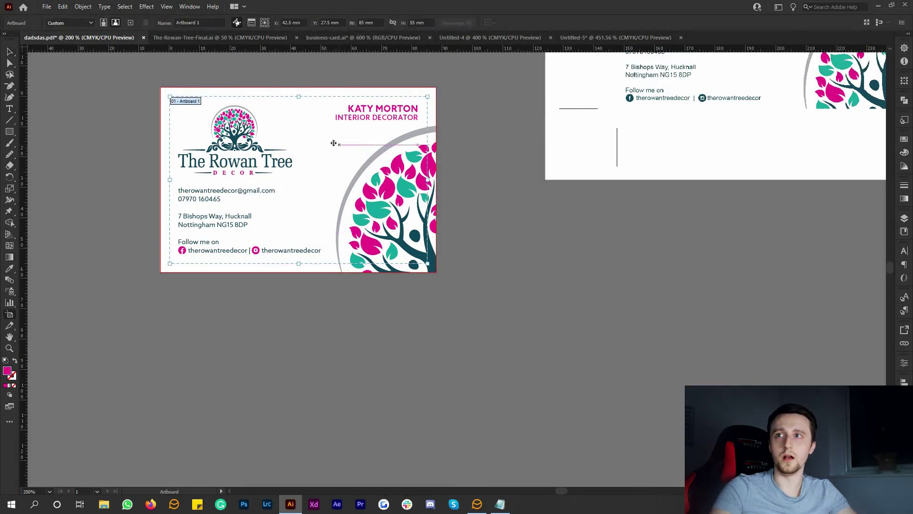
{"action": "left_click_drag", "start_coordinate": [339, 144], "coordinate": [343, 342]}
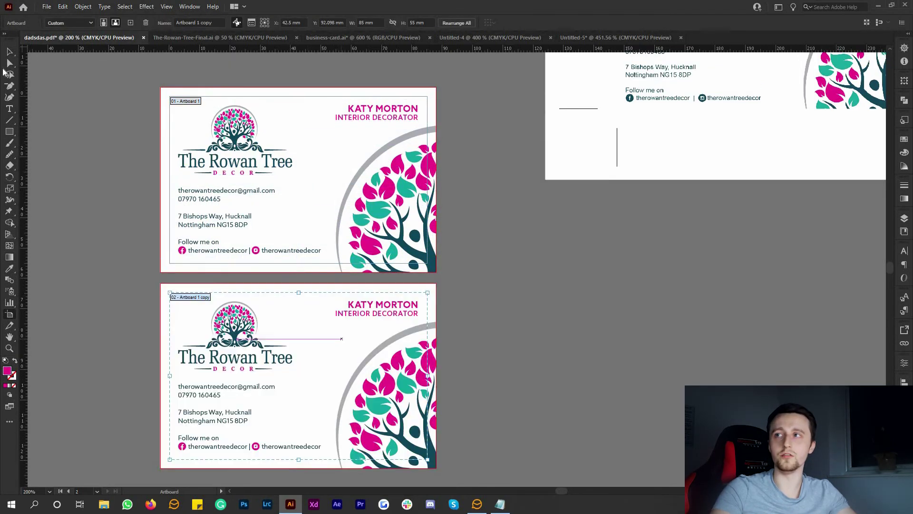
{"action": "key", "text": "Escape"}
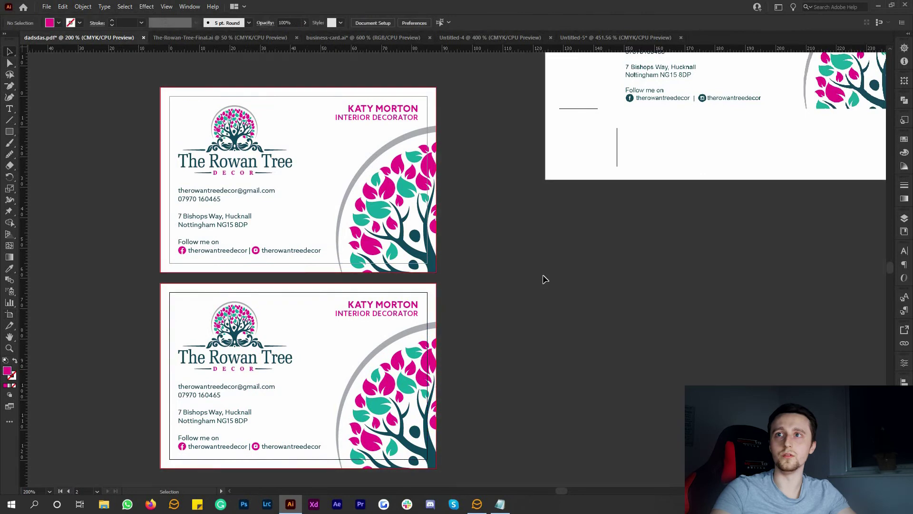
Step: Copy the navy-background logo version from The-Rowan-Tree-Final.ai and paste it into dadsdas.pdf
{"action": "left_click", "coordinate": [239, 38]}
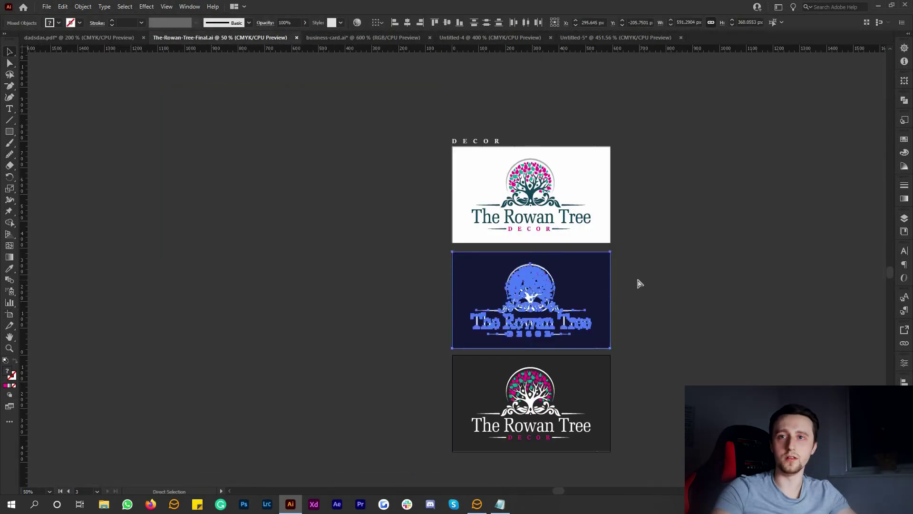
{"action": "key", "text": "ctrl+Tab"}
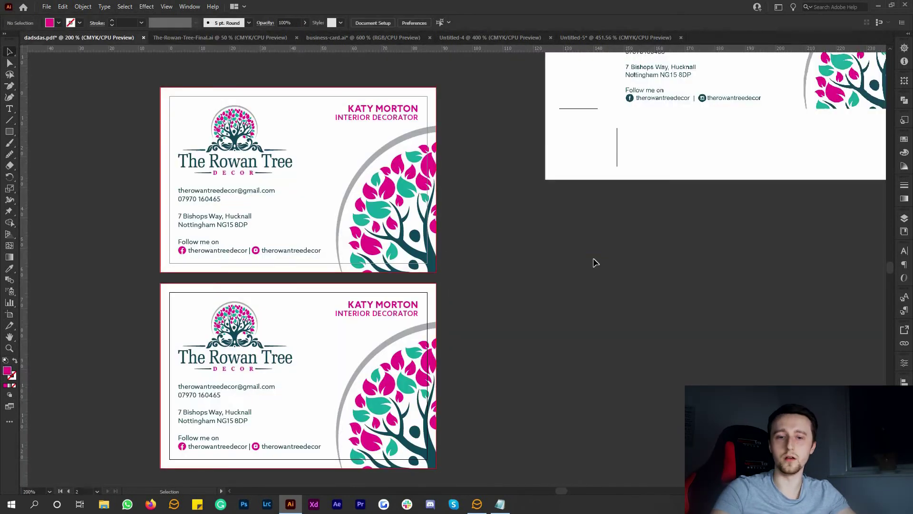
{"action": "key", "text": "ctrl+v"}
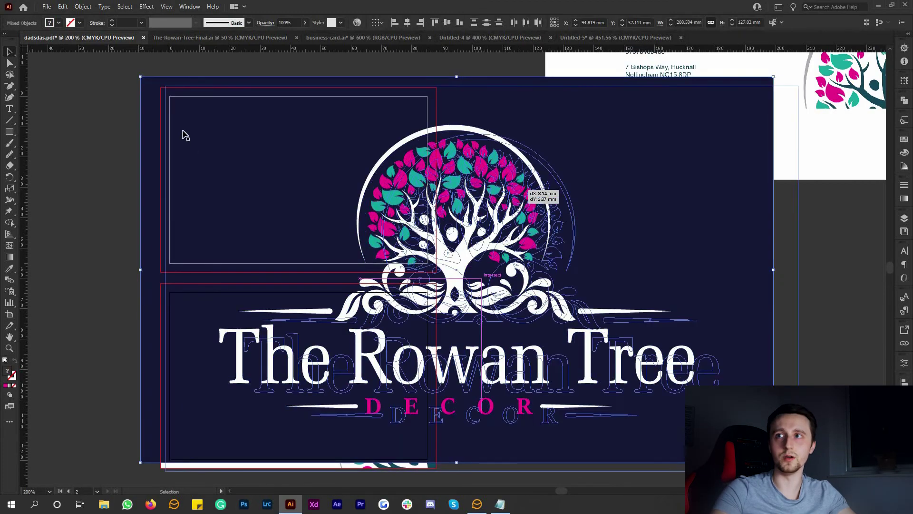
Step: Scale the pasted navy logo to about 75 x 46 mm and place it on the canvas beside the two cards
{"action": "left_click_drag", "start_coordinate": [183, 135], "coordinate": [267, 164]}
{"action": "left_click_drag", "start_coordinate": [381, 177], "coordinate": [456, 232]}
{"action": "left_click_drag", "start_coordinate": [485, 263], "coordinate": [543, 275]}
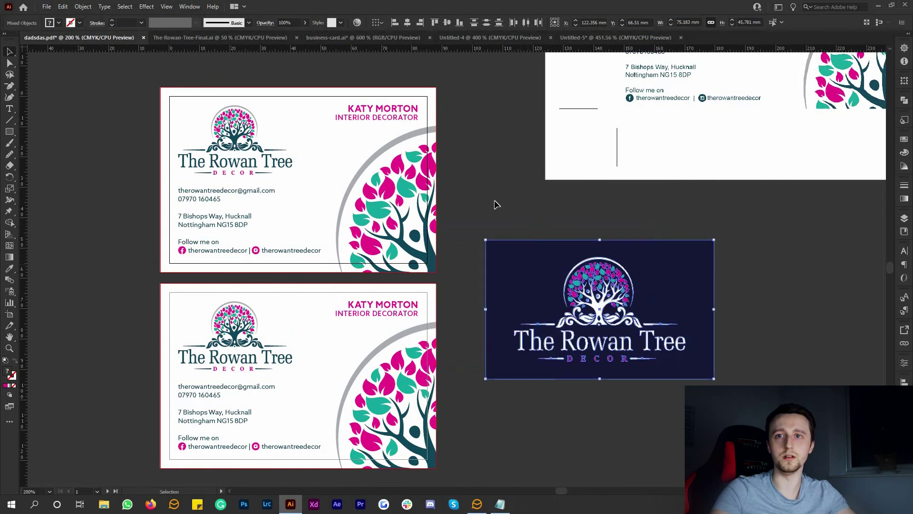
{"action": "scroll", "coordinate": [520, 281], "scroll_direction": "down", "scroll_amount": 2}
{"action": "left_click", "coordinate": [567, 374]}
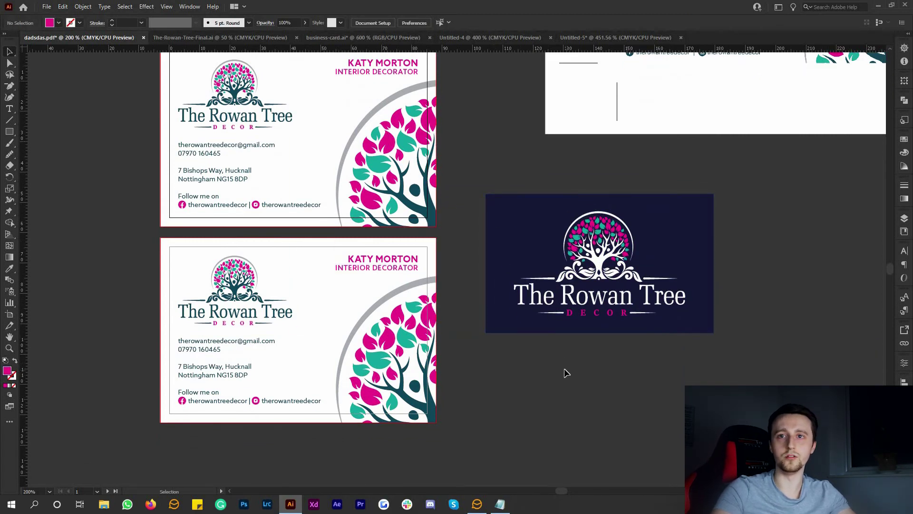
{"action": "scroll", "coordinate": [566, 372], "scroll_direction": "right", "scroll_amount": 3}
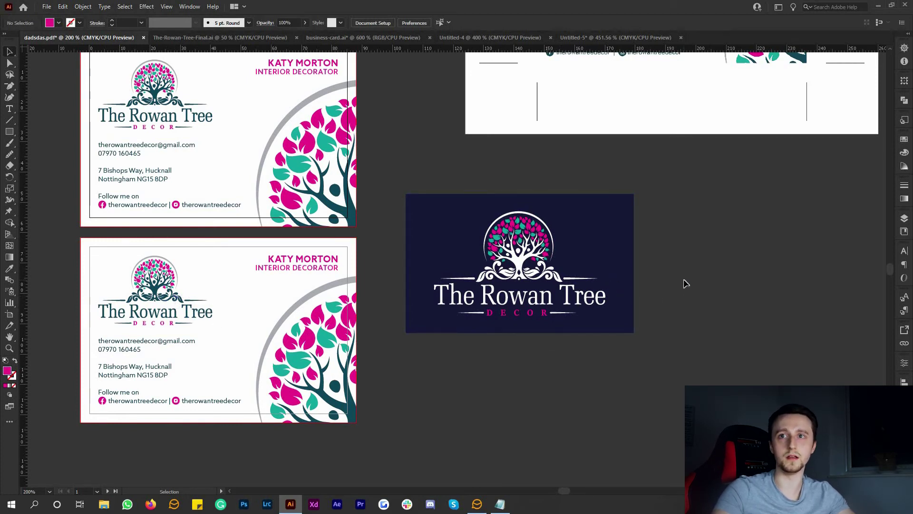
{"action": "scroll", "coordinate": [432, 265], "scroll_direction": "down", "scroll_amount": 1}
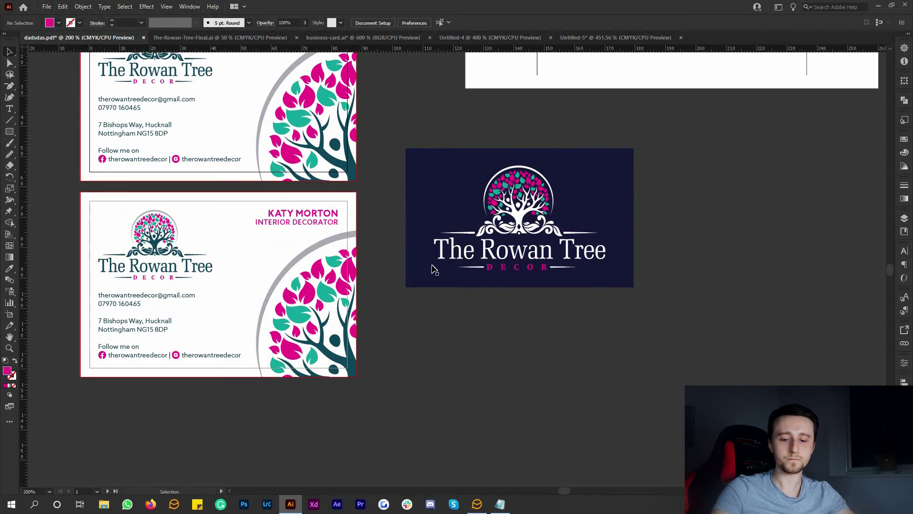
{"action": "scroll", "coordinate": [433, 267], "scroll_direction": "up", "scroll_amount": 1}
{"action": "scroll", "coordinate": [434, 269], "scroll_direction": "left", "scroll_amount": 5}
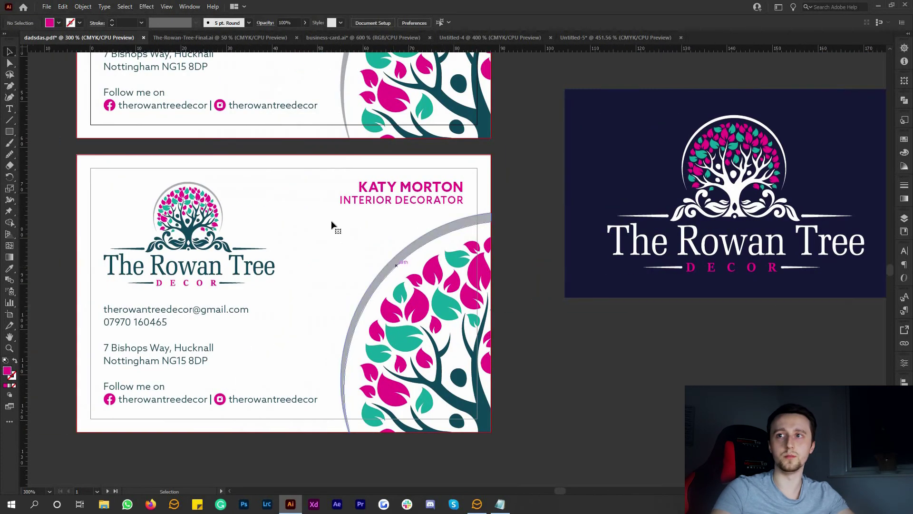
Step: Fill the lower card's background rectangle with the navy sampled from the pasted logo's background
{"action": "left_click", "coordinate": [331, 223]}
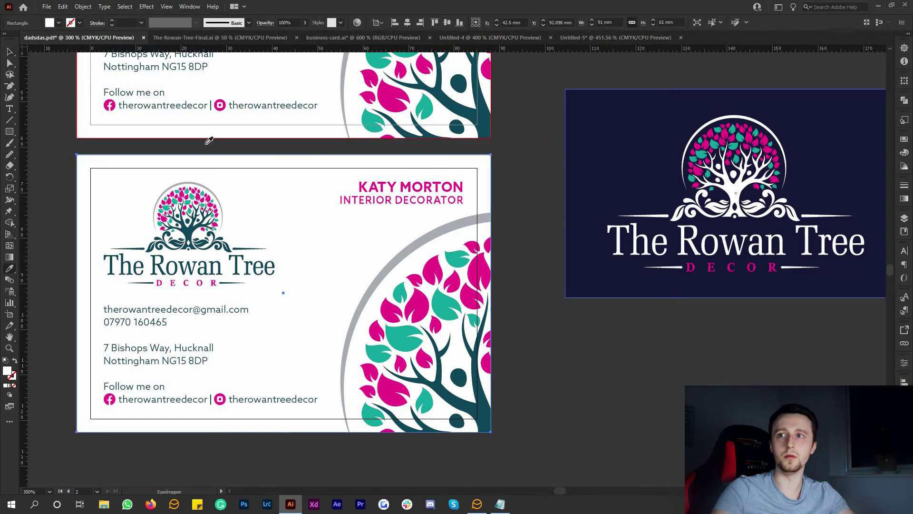
{"action": "left_click", "coordinate": [642, 203]}
{"action": "key", "text": "v"}
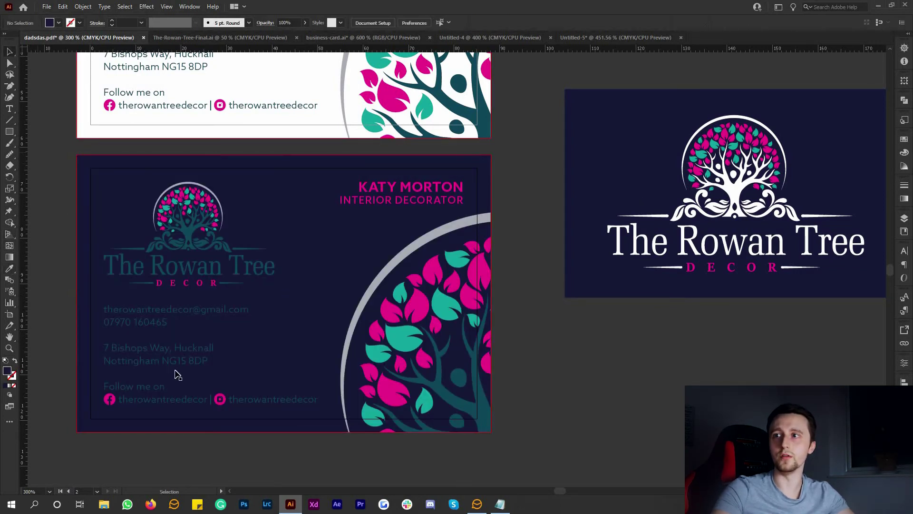
Step: Recolor the lower card's contact details text white, sampling the color from the pasted logo's lettering
{"action": "scroll", "coordinate": [173, 373], "scroll_direction": "up", "scroll_amount": 1}
{"action": "left_click", "coordinate": [146, 314]}
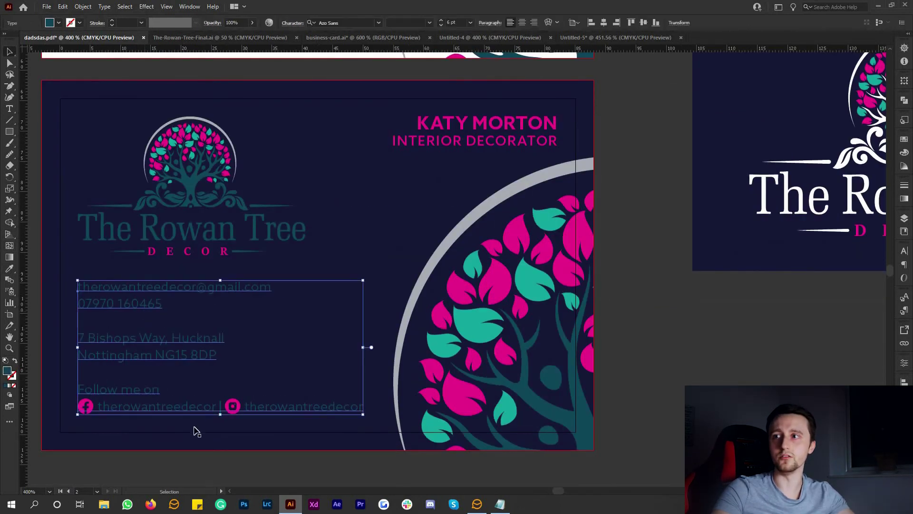
{"action": "left_click", "coordinate": [10, 269]}
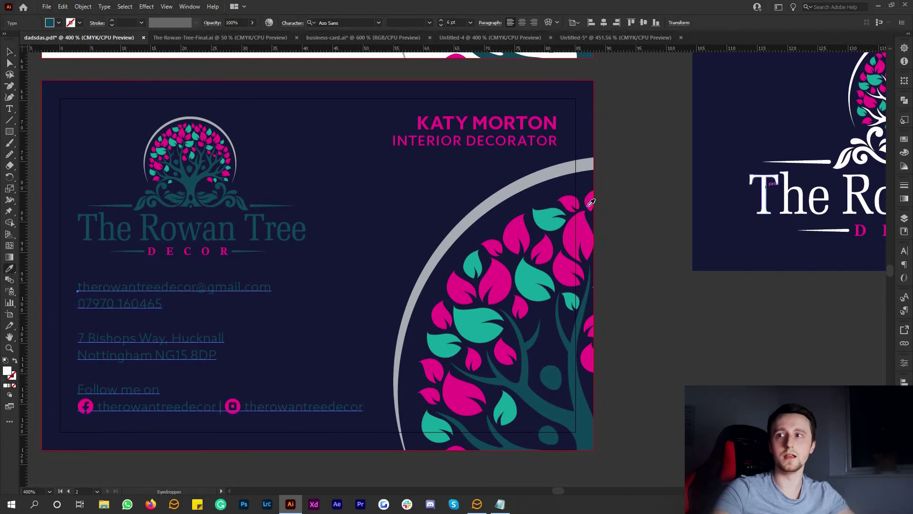
{"action": "left_click", "coordinate": [766, 188]}
{"action": "left_click", "coordinate": [9, 52]}
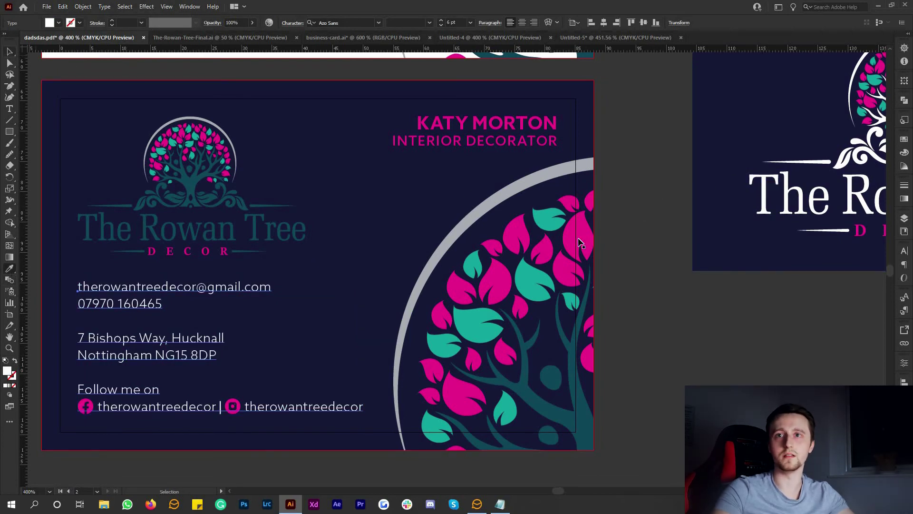
{"action": "left_click", "coordinate": [640, 259]}
Step: Open the nested groups of the lower card's large cropped tree down to its teal trunk and branches
{"action": "scroll", "coordinate": [332, 228], "scroll_direction": "right", "scroll_amount": 3}
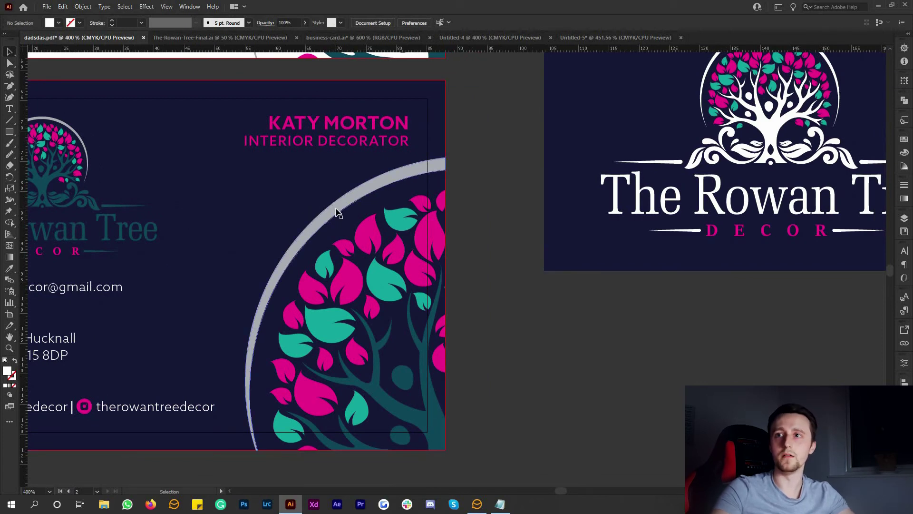
{"action": "left_click", "coordinate": [336, 211]}
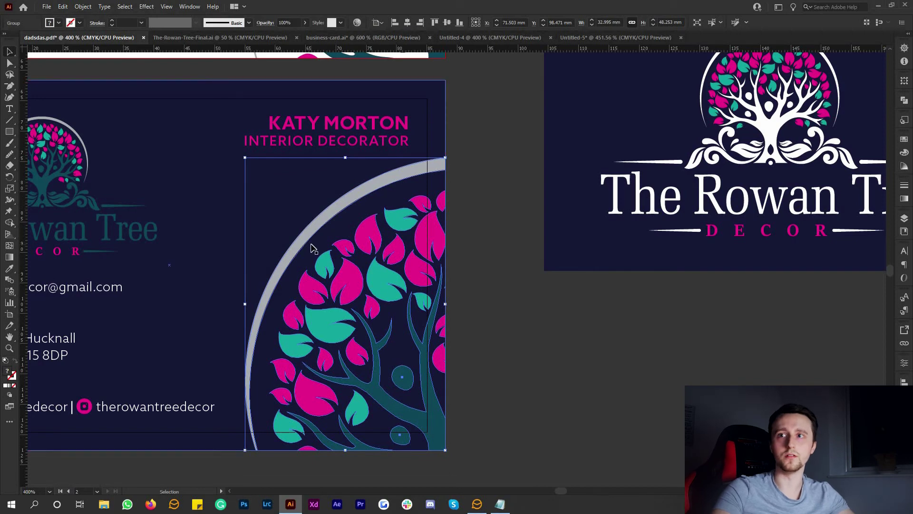
{"action": "scroll", "coordinate": [357, 310], "scroll_direction": "right", "scroll_amount": 5}
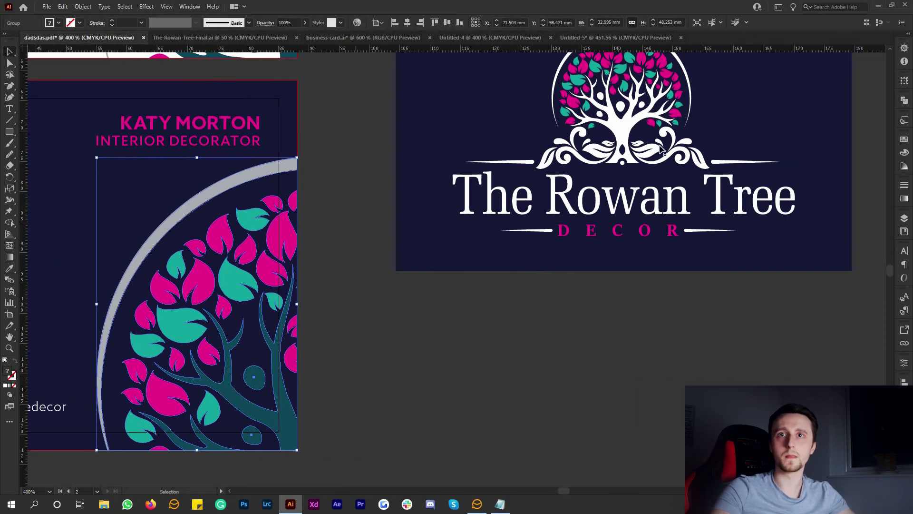
{"action": "scroll", "coordinate": [379, 354], "scroll_direction": "down", "scroll_amount": 1}
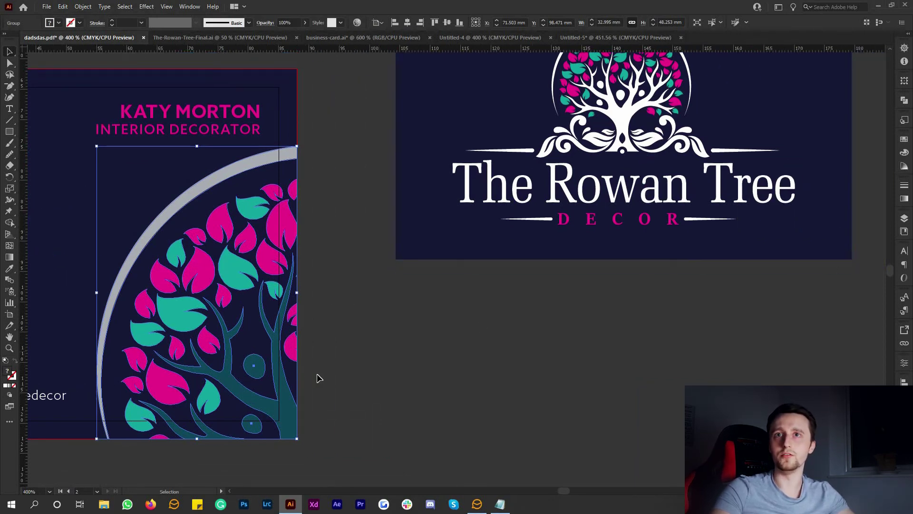
{"action": "scroll", "coordinate": [319, 378], "scroll_direction": "up", "scroll_amount": 1}
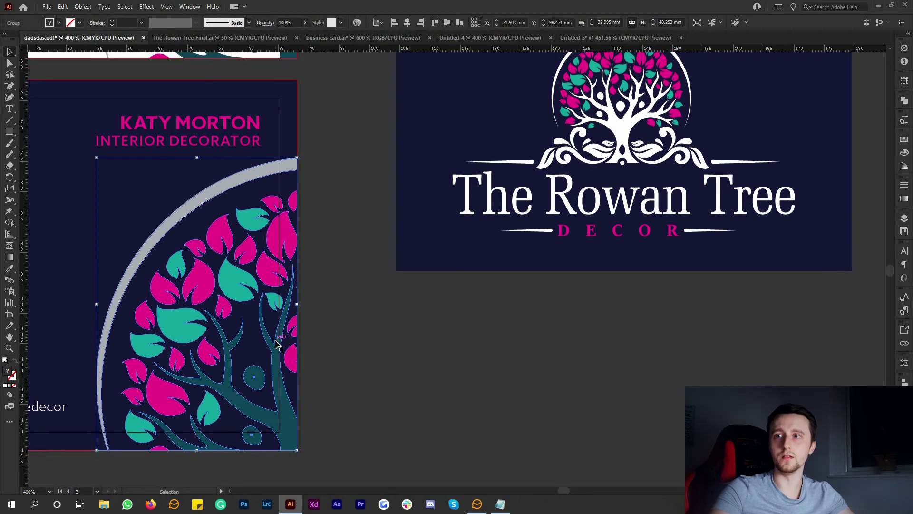
{"action": "double_click", "coordinate": [279, 345]}
{"action": "scroll", "coordinate": [253, 349], "scroll_direction": "up", "scroll_amount": 1}
{"action": "scroll", "coordinate": [329, 360], "scroll_direction": "down", "scroll_amount": 3}
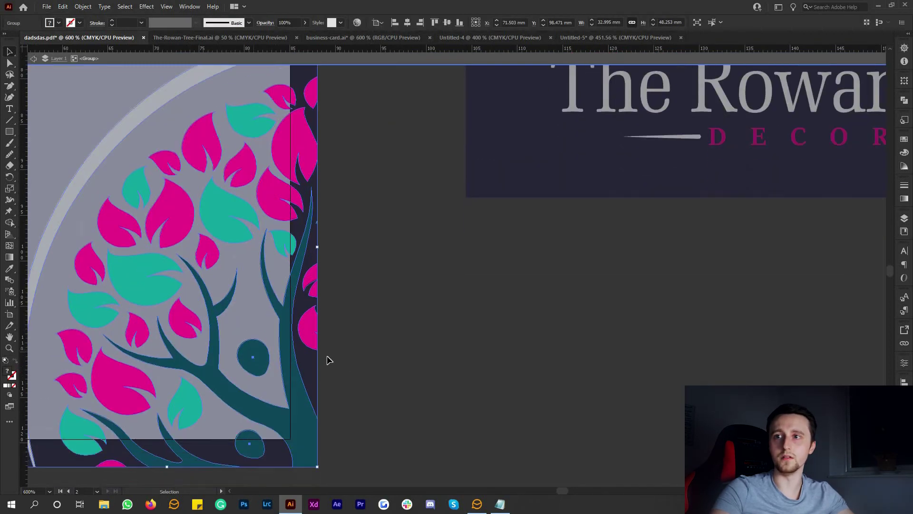
{"action": "scroll", "coordinate": [414, 318], "scroll_direction": "left", "scroll_amount": 3}
{"action": "double_click", "coordinate": [413, 321]}
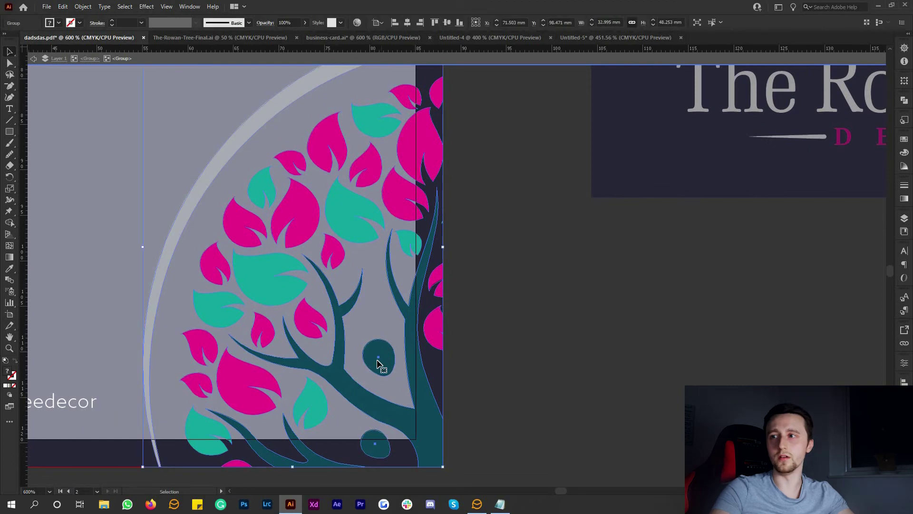
{"action": "double_click", "coordinate": [413, 318]}
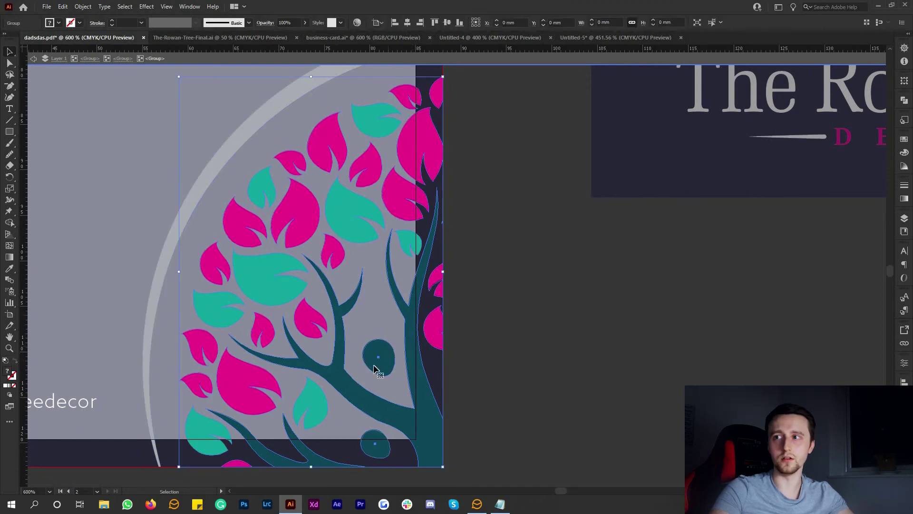
{"action": "double_click", "coordinate": [412, 319]}
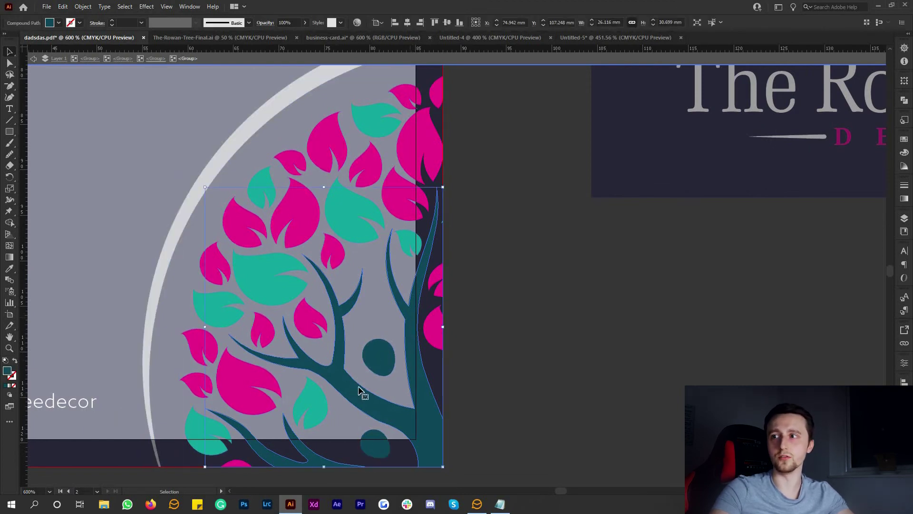
Step: Recolor the large tree's trunk, branches and ovals white by sampling the pasted logo, and leave group isolation
{"action": "left_click", "coordinate": [378, 445], "text": "shift"}
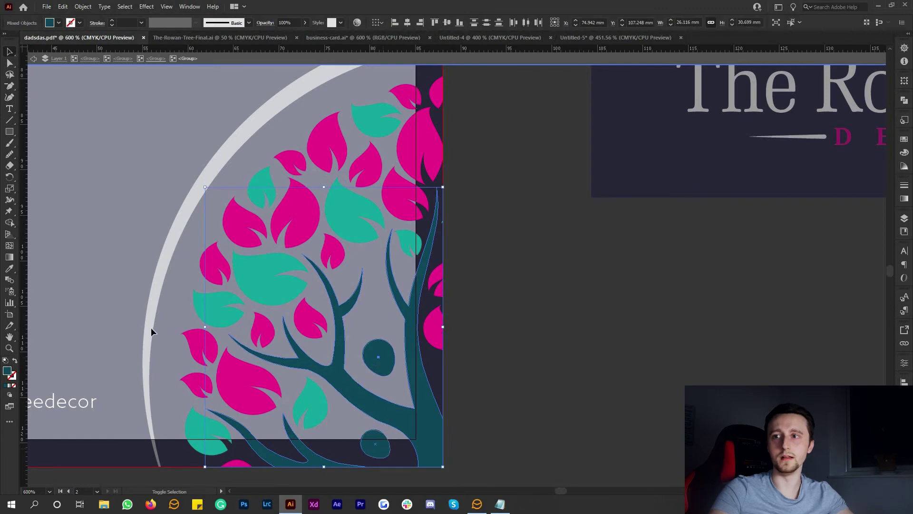
{"action": "scroll", "coordinate": [37, 285], "scroll_direction": "up", "scroll_amount": 2}
{"action": "left_click", "coordinate": [10, 269]}
{"action": "scroll", "coordinate": [475, 241], "scroll_direction": "up", "scroll_amount": 2}
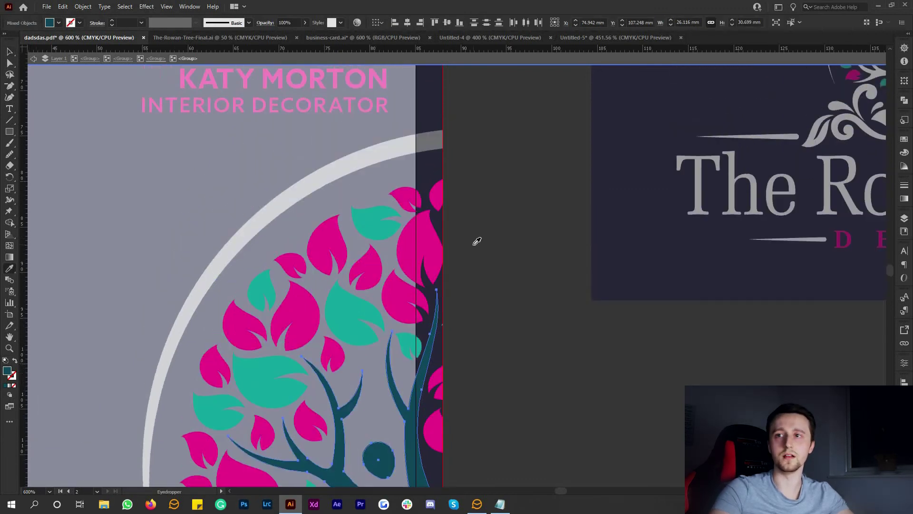
{"action": "scroll", "coordinate": [640, 178], "scroll_direction": "right", "scroll_amount": 3}
{"action": "left_click", "coordinate": [765, 98]}
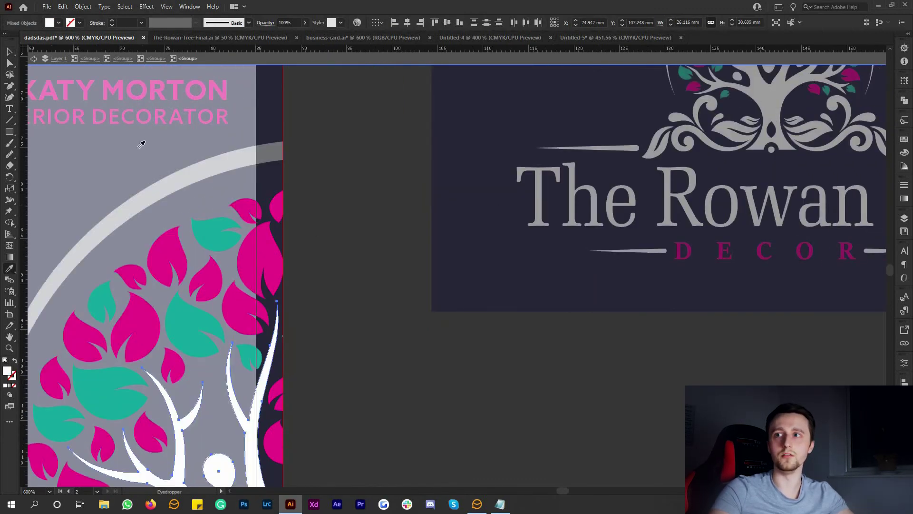
{"action": "scroll", "coordinate": [138, 138], "scroll_direction": "down", "scroll_amount": 3}
{"action": "scroll", "coordinate": [195, 143], "scroll_direction": "up", "scroll_amount": 2}
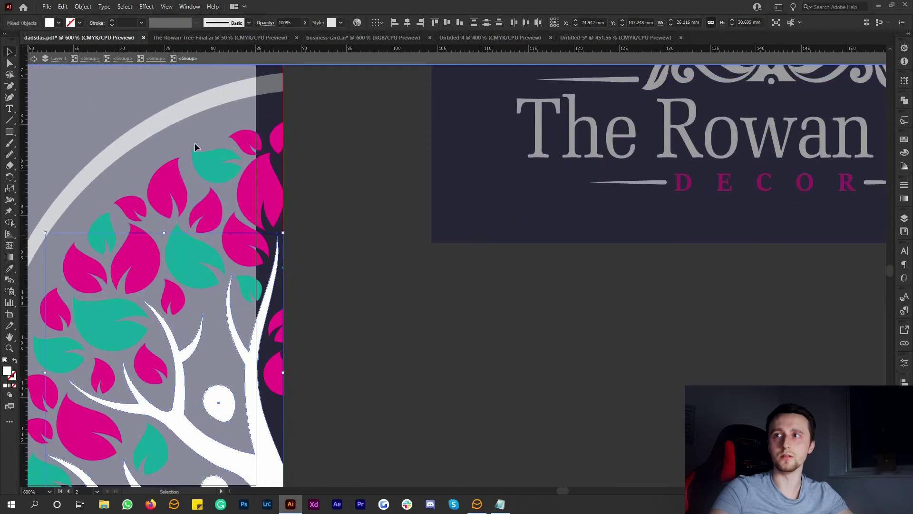
{"action": "key", "text": "v"}
{"action": "key", "text": "Escape"}
Step: Isolate the grey ring around the large tree and recolor it with the white sampled from the trunk
{"action": "double_click", "coordinate": [199, 142]}
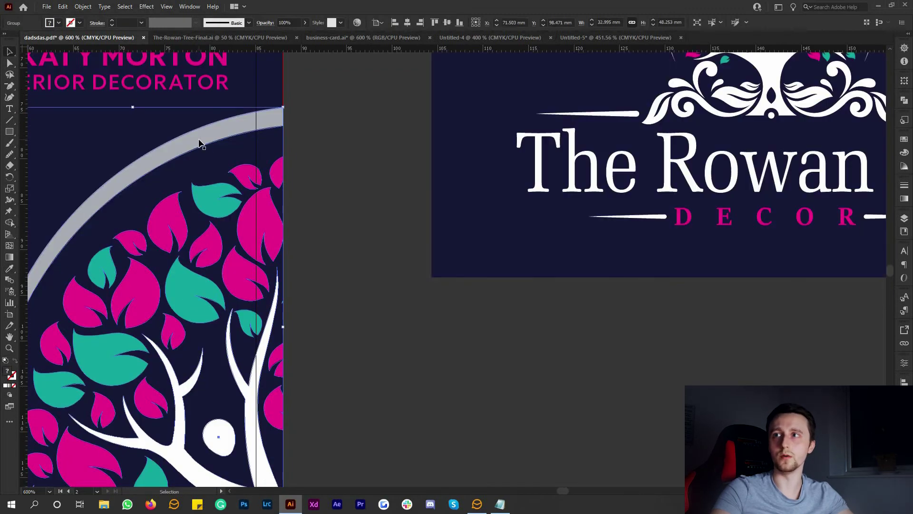
{"action": "double_click", "coordinate": [198, 141]}
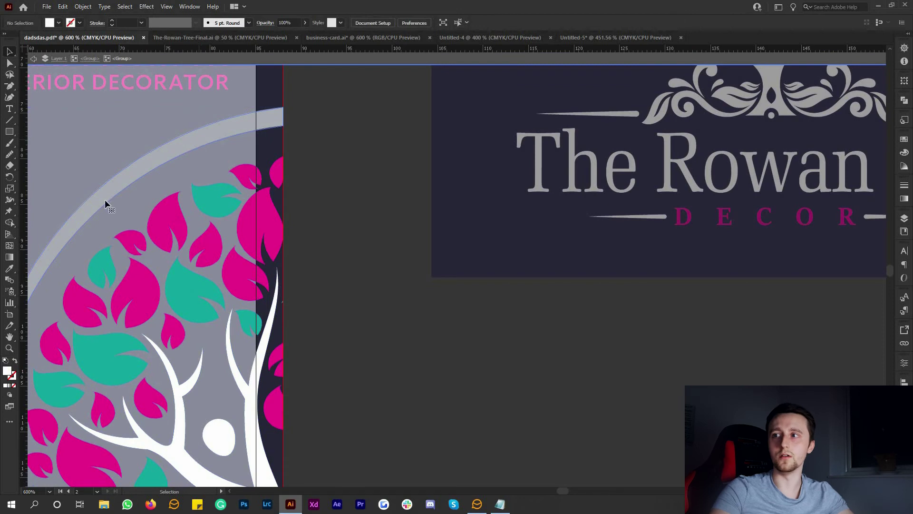
{"action": "double_click", "coordinate": [161, 155]}
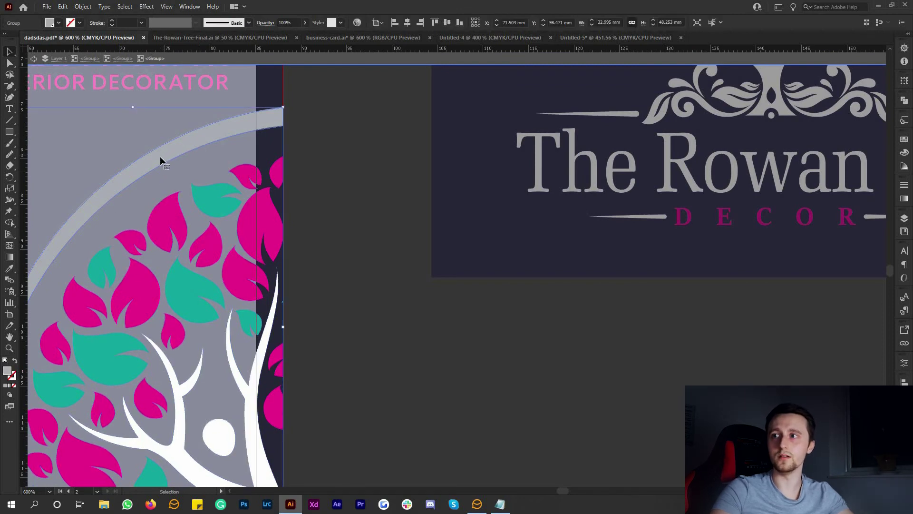
{"action": "left_click", "coordinate": [12, 269]}
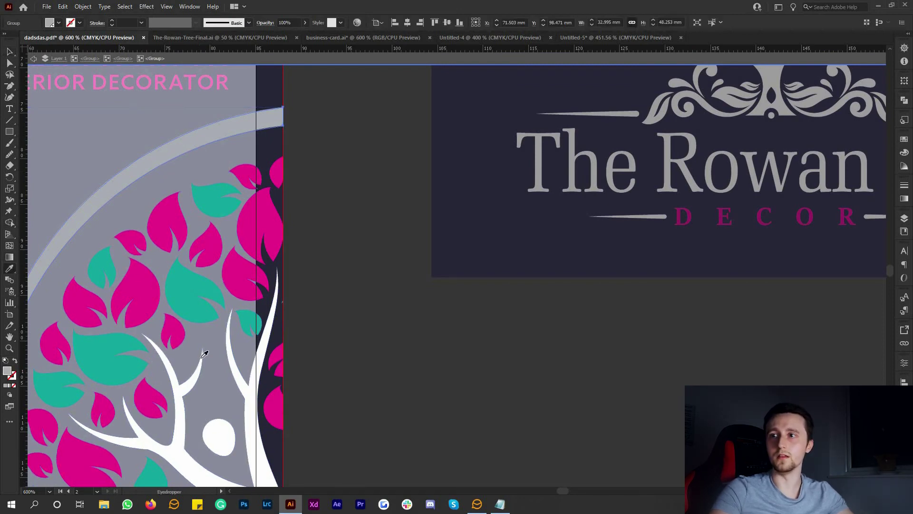
{"action": "scroll", "coordinate": [241, 348], "scroll_direction": "down", "scroll_amount": 2}
{"action": "left_click", "coordinate": [227, 381]}
{"action": "scroll", "coordinate": [80, 170], "scroll_direction": "left", "scroll_amount": 1}
{"action": "scroll", "coordinate": [82, 167], "scroll_direction": "left", "scroll_amount": 3}
{"action": "key", "text": "v"}
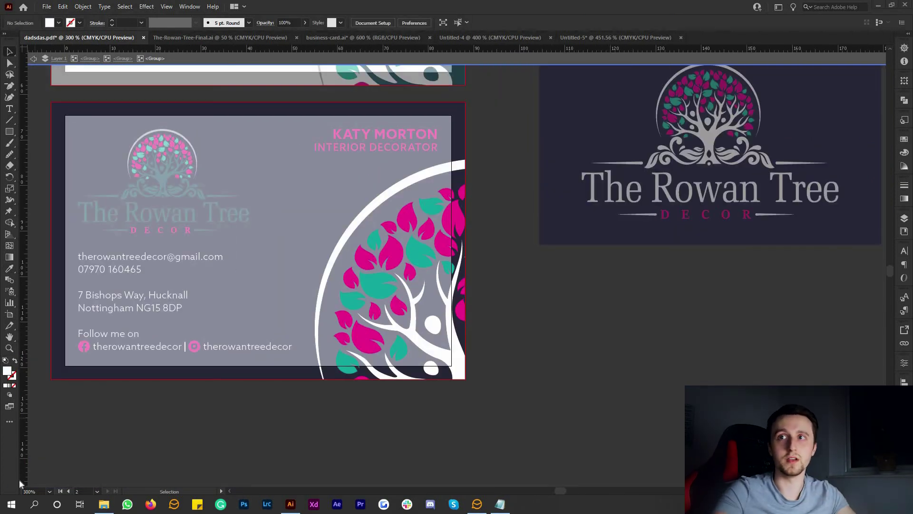
Step: Exit every isolation level of the large tree artwork to return to the whole card
{"action": "scroll", "coordinate": [546, 320], "scroll_direction": "left", "scroll_amount": 1}
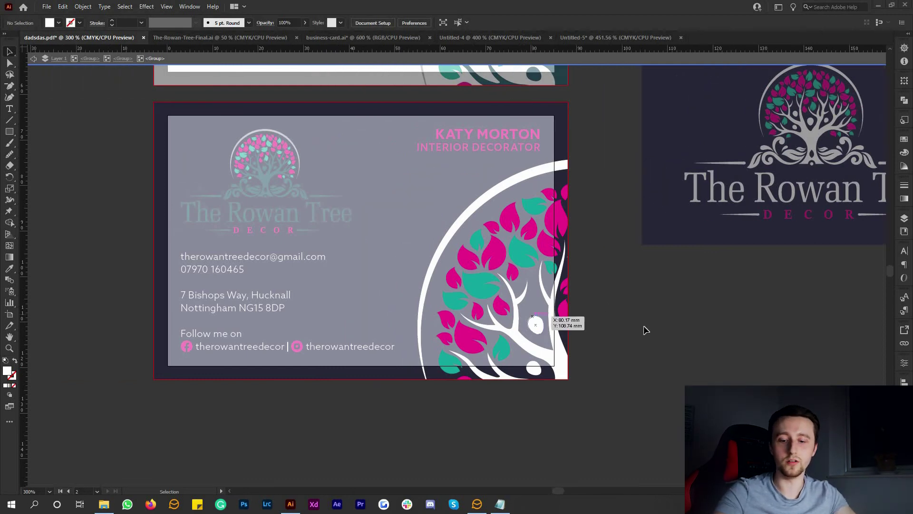
{"action": "scroll", "coordinate": [612, 296], "scroll_direction": "up", "scroll_amount": 2}
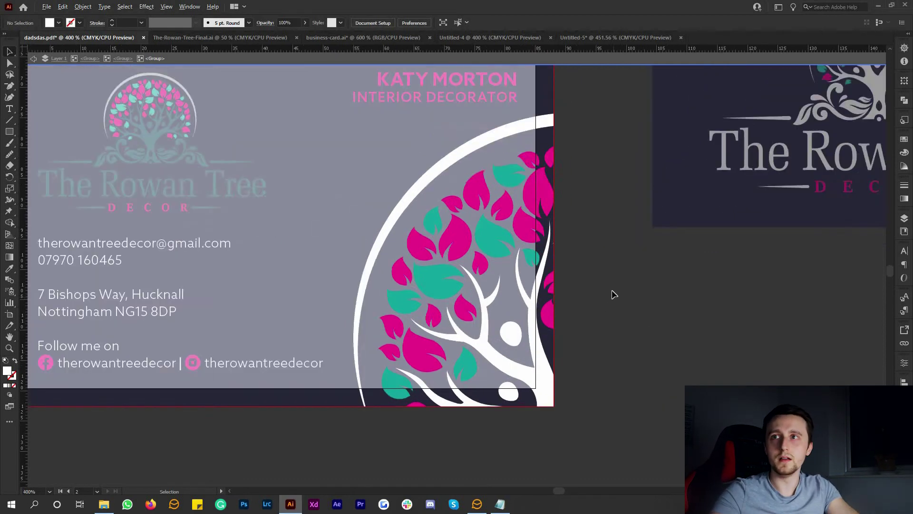
{"action": "scroll", "coordinate": [570, 286], "scroll_direction": "left", "scroll_amount": 12}
{"action": "left_click", "coordinate": [33, 58]}
{"action": "left_click", "coordinate": [33, 58]}
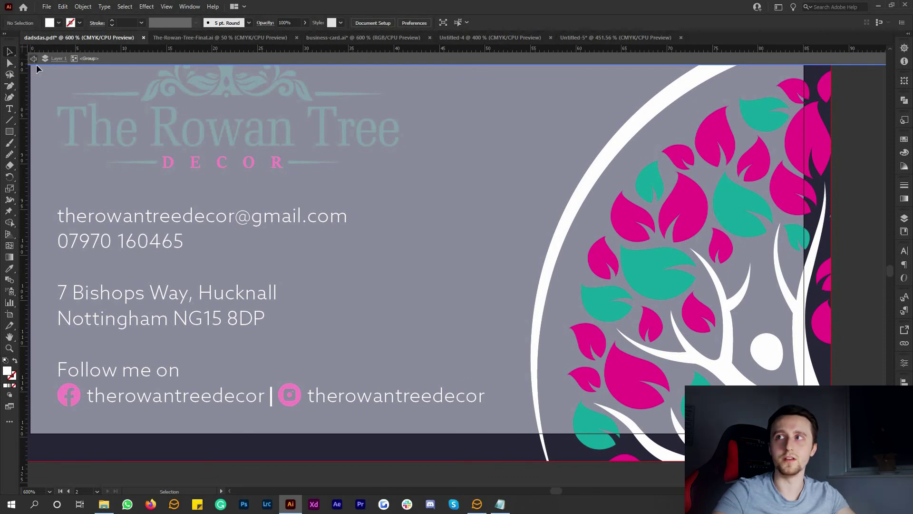
{"action": "left_click", "coordinate": [33, 58]}
{"action": "scroll", "coordinate": [257, 188], "scroll_direction": "up", "scroll_amount": 1}
{"action": "scroll", "coordinate": [257, 185], "scroll_direction": "up", "scroll_amount": 1}
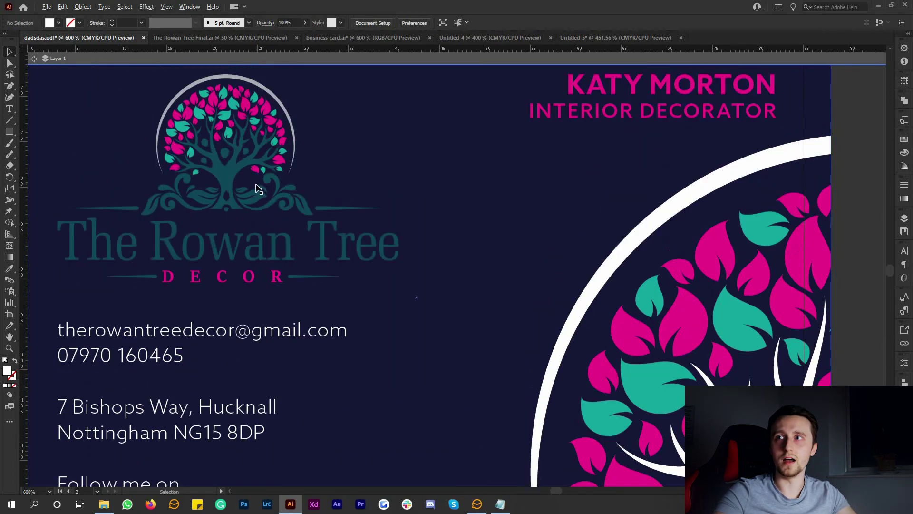
{"action": "scroll", "coordinate": [257, 186], "scroll_direction": "up", "scroll_amount": 1}
{"action": "scroll", "coordinate": [257, 186], "scroll_direction": "left", "scroll_amount": 3}
{"action": "left_click", "coordinate": [33, 59]}
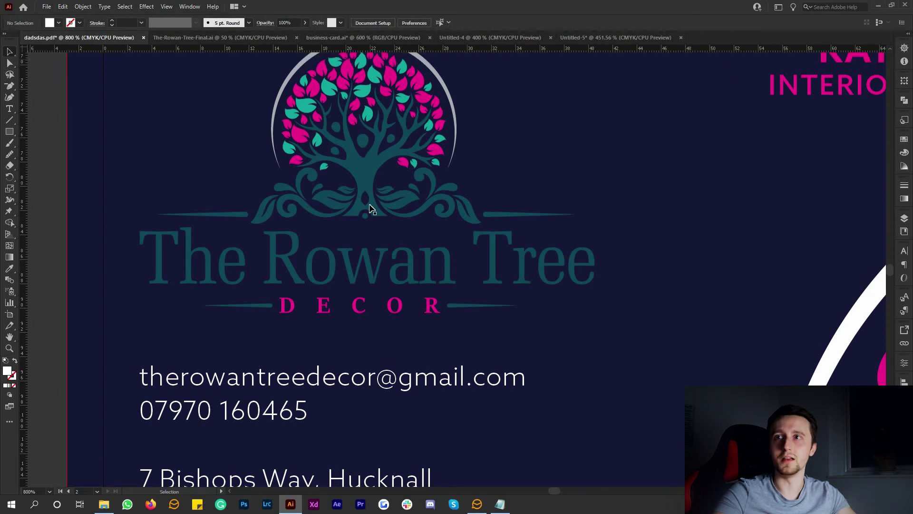
Step: Open the nested groups of the lower card's small logo down to the teal tree trunk and branches
{"action": "scroll", "coordinate": [371, 204], "scroll_direction": "up", "scroll_amount": 1}
{"action": "left_click", "coordinate": [390, 215]}
{"action": "scroll", "coordinate": [367, 220], "scroll_direction": "up", "scroll_amount": 1}
{"action": "double_click", "coordinate": [370, 219]}
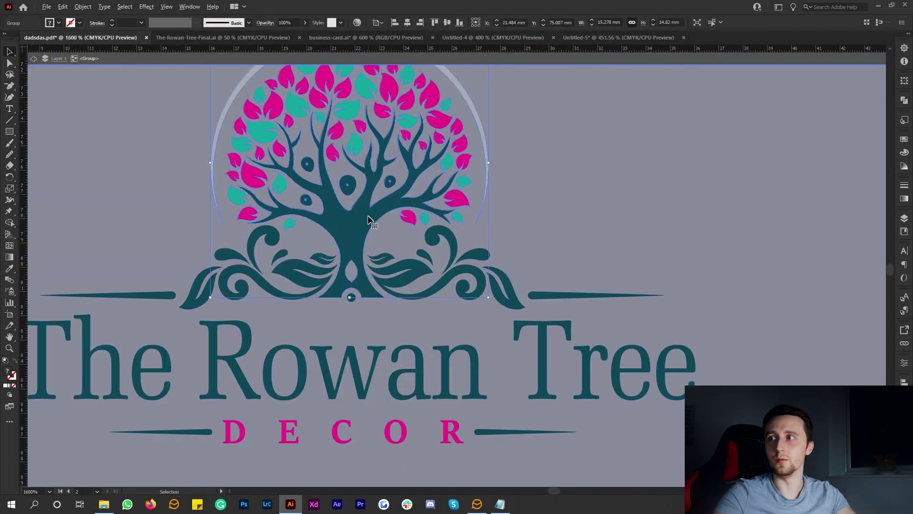
{"action": "scroll", "coordinate": [369, 219], "scroll_direction": "up", "scroll_amount": 2}
{"action": "double_click", "coordinate": [360, 224]}
{"action": "left_click", "coordinate": [360, 227]}
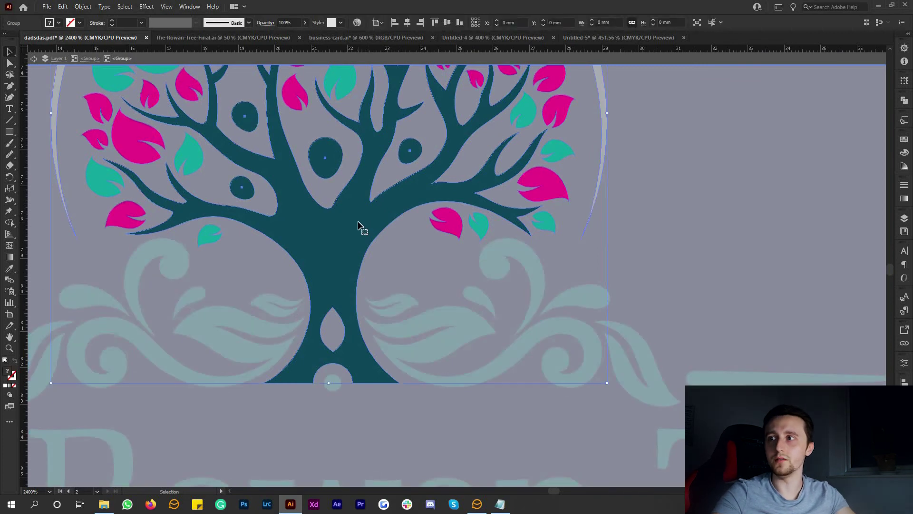
{"action": "double_click", "coordinate": [360, 227]}
{"action": "left_click", "coordinate": [381, 198]}
{"action": "scroll", "coordinate": [361, 226], "scroll_direction": "up", "scroll_amount": 1}
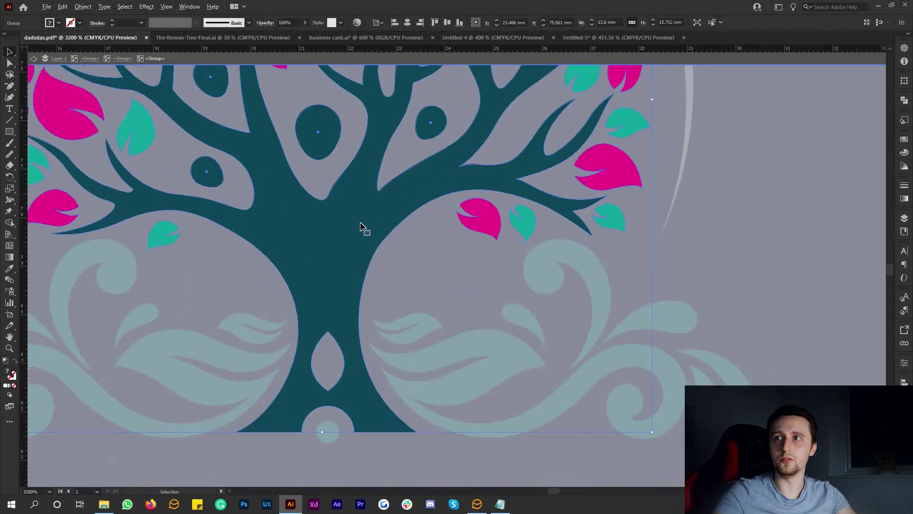
{"action": "double_click", "coordinate": [360, 225]}
Step: Add the ovals between the branches to the selected logo trunk, fill them all white, and go back one group level
{"action": "scroll", "coordinate": [366, 228], "scroll_direction": "up", "scroll_amount": 3}
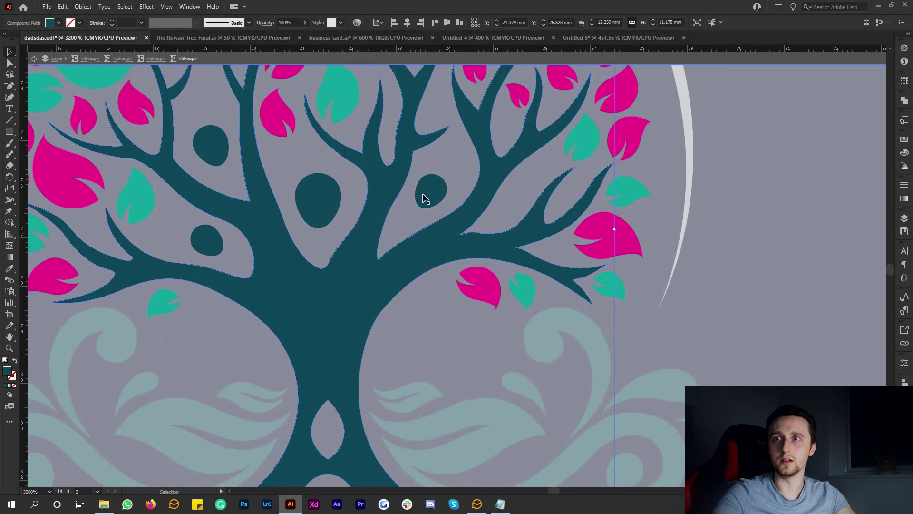
{"action": "left_click", "coordinate": [311, 210], "text": "shift"}
{"action": "left_click", "coordinate": [206, 238], "text": "shift"}
{"action": "left_click", "coordinate": [222, 150], "text": "shift"}
{"action": "double_click", "coordinate": [6, 372]}
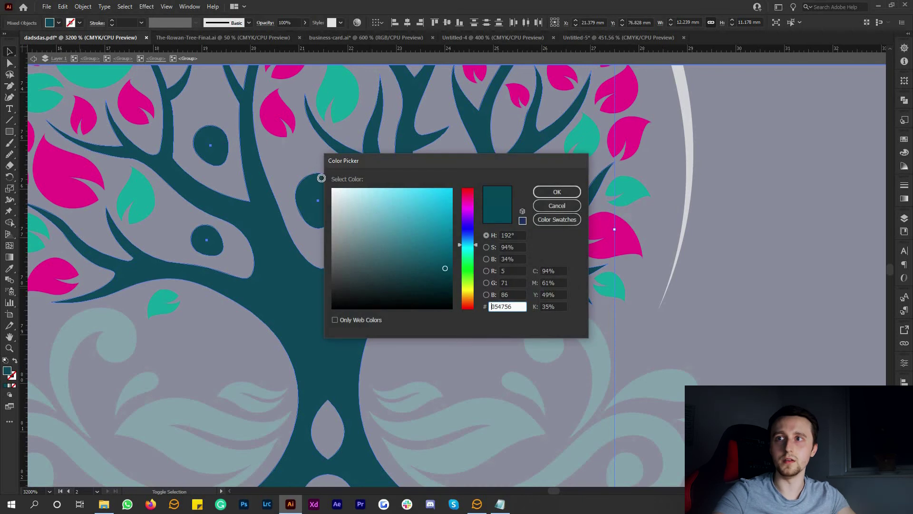
{"action": "left_click_drag", "start_coordinate": [321, 178], "coordinate": [332, 189]}
{"action": "left_click", "coordinate": [556, 192]}
{"action": "scroll", "coordinate": [157, 95], "scroll_direction": "down", "scroll_amount": 5}
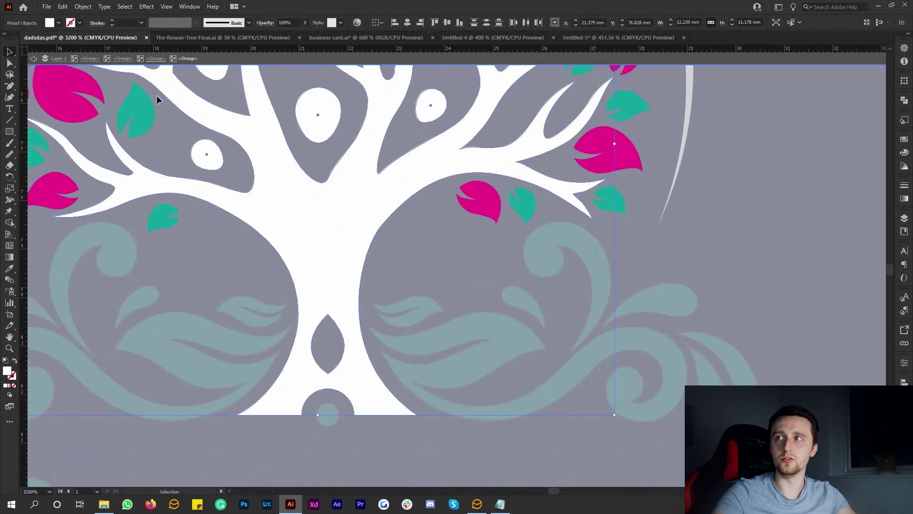
{"action": "left_click", "coordinate": [35, 60]}
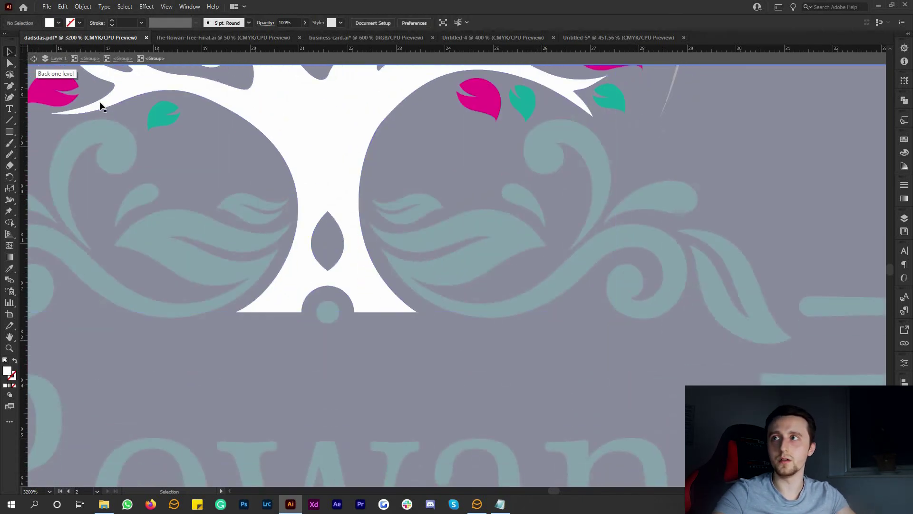
Step: Go back to the small logo's main group and select both scroll ornaments and the dot beneath the trunk
{"action": "double_click", "coordinate": [34, 59]}
{"action": "left_click", "coordinate": [473, 230]}
{"action": "left_click", "coordinate": [177, 231], "text": "shift"}
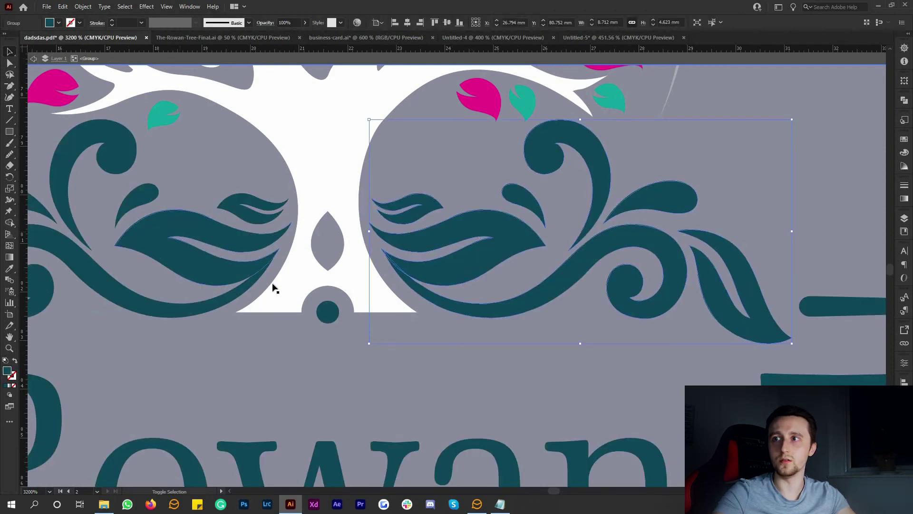
{"action": "left_click", "coordinate": [327, 311], "text": "shift"}
Step: Add the teal "The Rowan Tree" lettering and the tapered lines beside the ornaments and DECOR to the selection
{"action": "left_click", "coordinate": [201, 385], "text": "shift"}
{"action": "scroll", "coordinate": [201, 383], "scroll_direction": "down", "scroll_amount": 3}
{"action": "scroll", "coordinate": [202, 383], "scroll_direction": "left", "scroll_amount": 3}
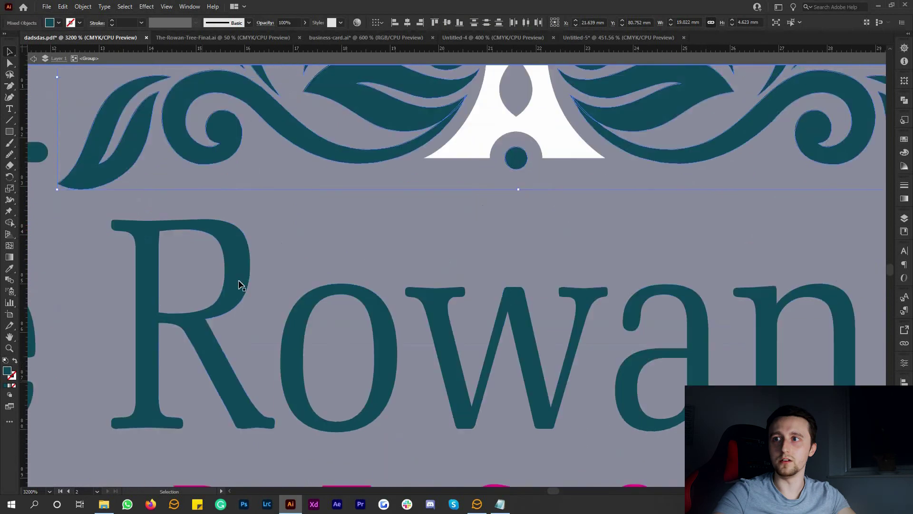
{"action": "scroll", "coordinate": [218, 289], "scroll_direction": "left", "scroll_amount": 3}
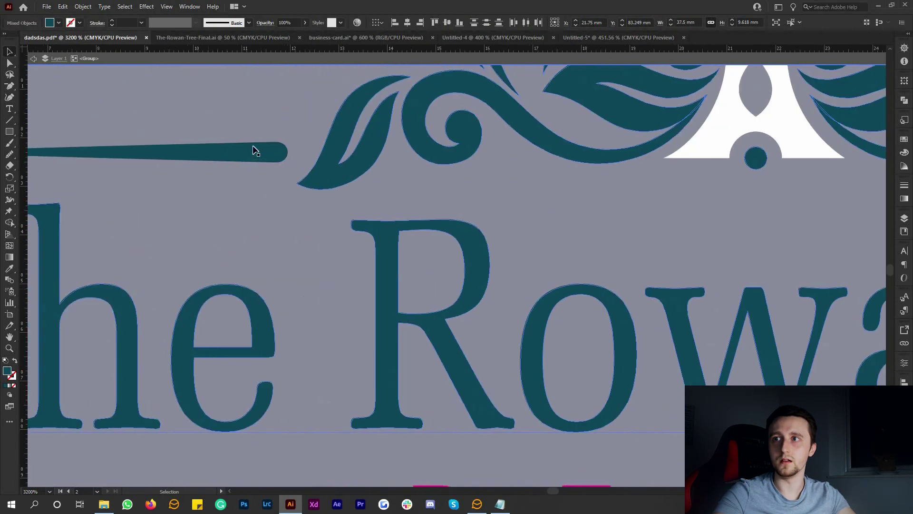
{"action": "scroll", "coordinate": [256, 150], "scroll_direction": "left", "scroll_amount": 5}
{"action": "scroll", "coordinate": [268, 157], "scroll_direction": "right", "scroll_amount": 10}
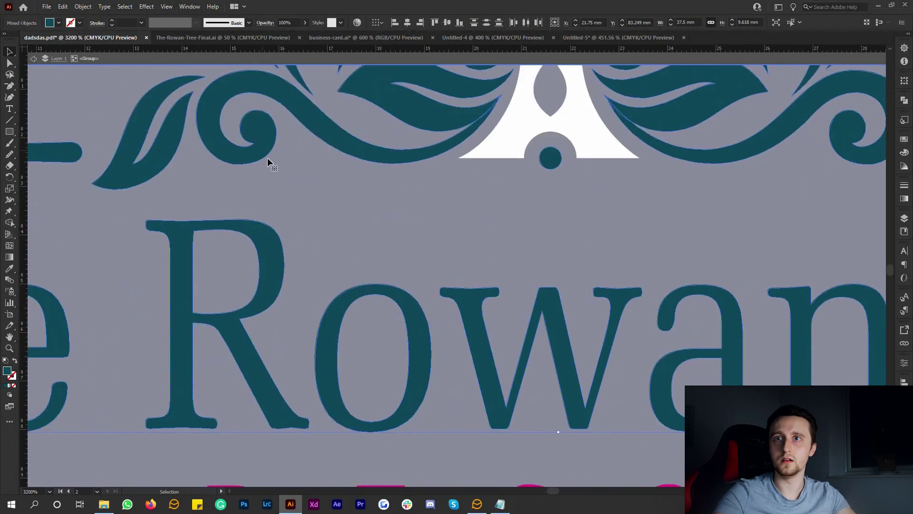
{"action": "scroll", "coordinate": [422, 209], "scroll_direction": "down", "scroll_amount": 1}
{"action": "scroll", "coordinate": [431, 190], "scroll_direction": "down", "scroll_amount": 4}
{"action": "scroll", "coordinate": [480, 156], "scroll_direction": "left", "scroll_amount": 3}
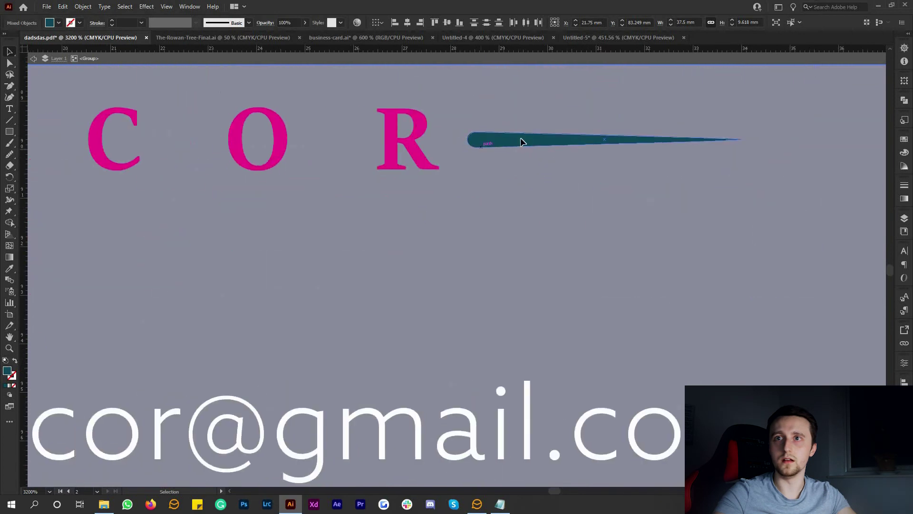
{"action": "scroll", "coordinate": [248, 198], "scroll_direction": "left", "scroll_amount": 2}
{"action": "scroll", "coordinate": [247, 198], "scroll_direction": "left", "scroll_amount": 5}
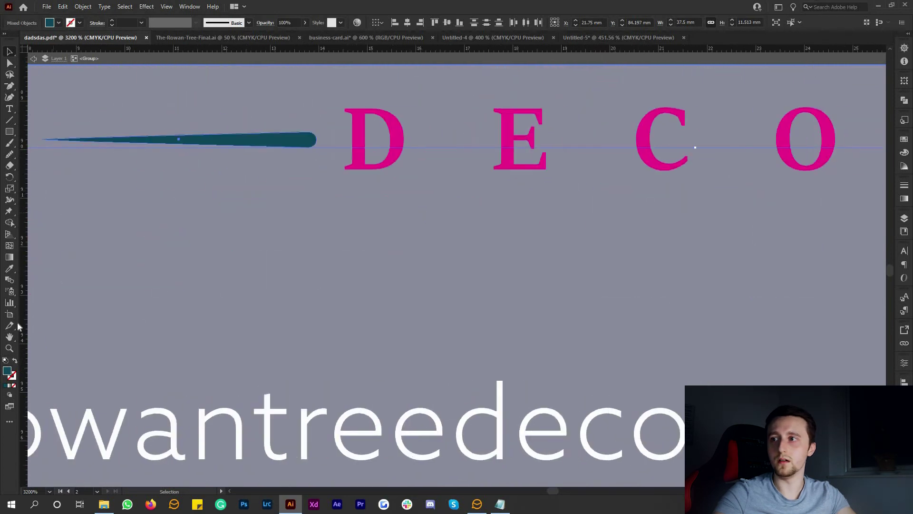
{"action": "scroll", "coordinate": [14, 320], "scroll_direction": "up", "scroll_amount": 2}
Step: Fill the selected ornaments, lettering and lines with white and leave the logo group
{"action": "double_click", "coordinate": [6, 375]}
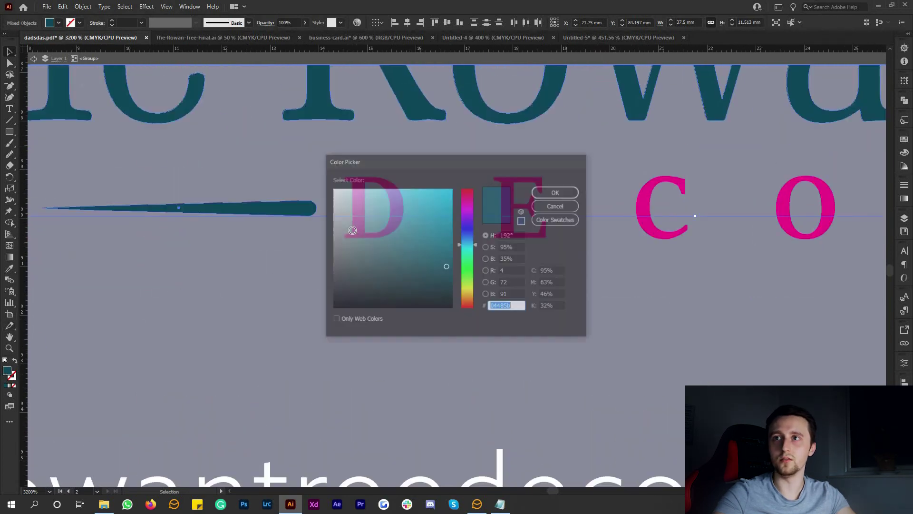
{"action": "left_click", "coordinate": [332, 189]}
{"action": "key", "text": "Return"}
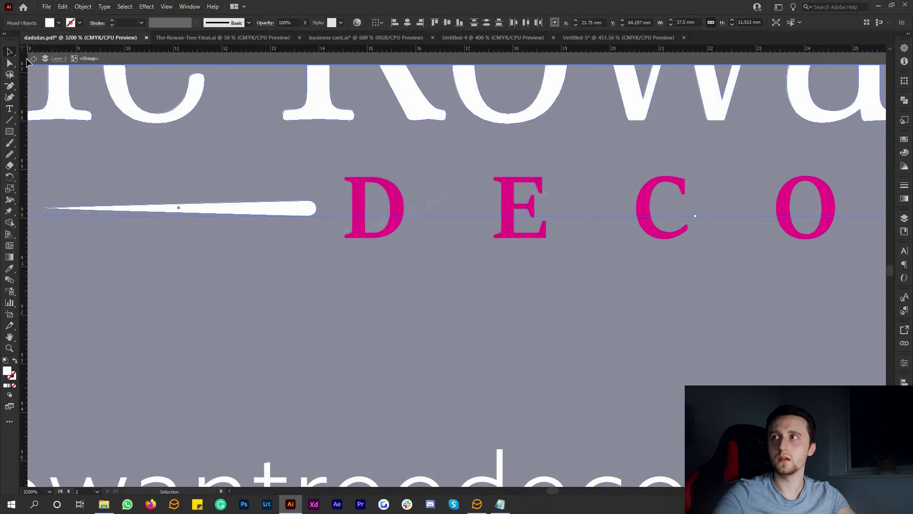
{"action": "left_click", "coordinate": [35, 59]}
Step: Isolate the grey ring around the small logo's tree through its nested groups and fill it white
{"action": "scroll", "coordinate": [408, 174], "scroll_direction": "down", "scroll_amount": 3}
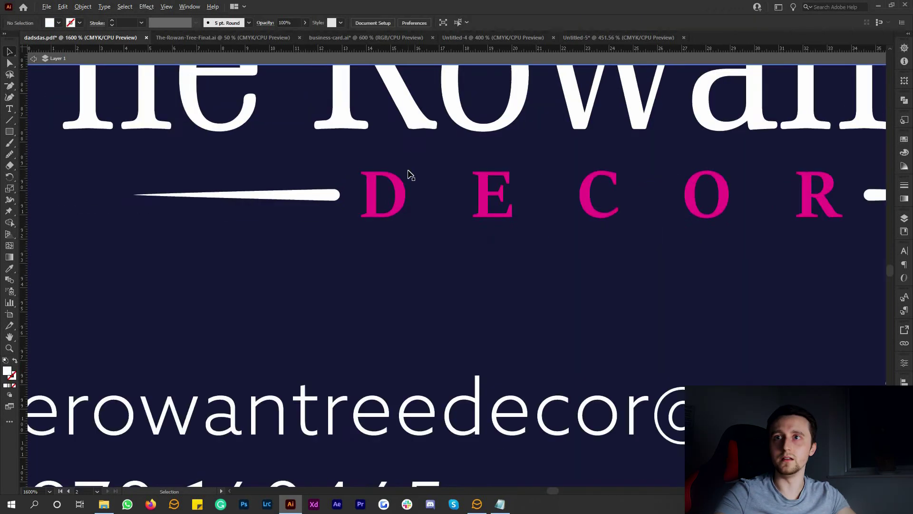
{"action": "scroll", "coordinate": [407, 174], "scroll_direction": "up", "scroll_amount": 10}
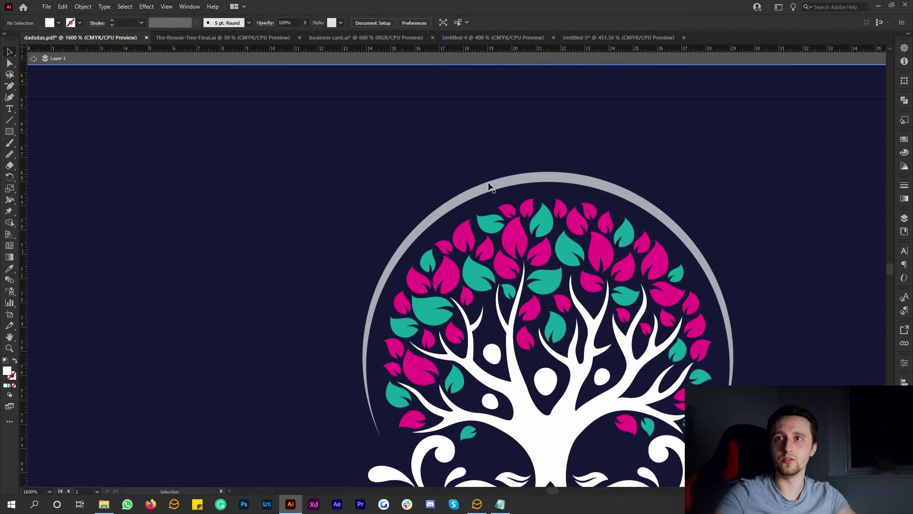
{"action": "left_click", "coordinate": [493, 190]}
{"action": "double_click", "coordinate": [493, 189]}
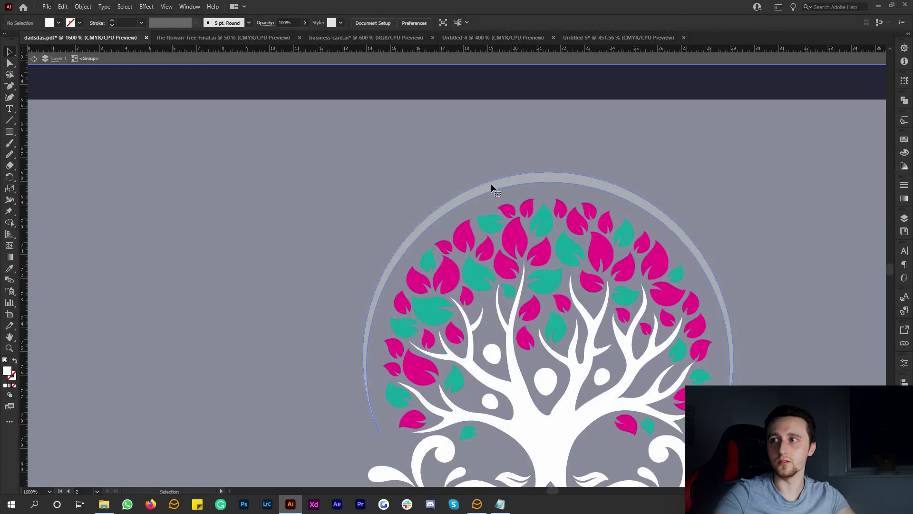
{"action": "double_click", "coordinate": [477, 189]}
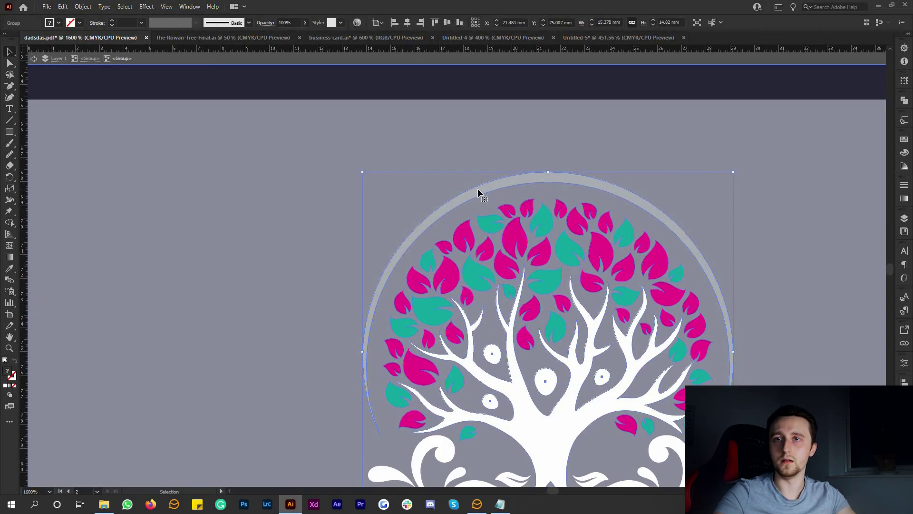
{"action": "left_click", "coordinate": [369, 206]}
{"action": "scroll", "coordinate": [41, 225], "scroll_direction": "down", "scroll_amount": 2}
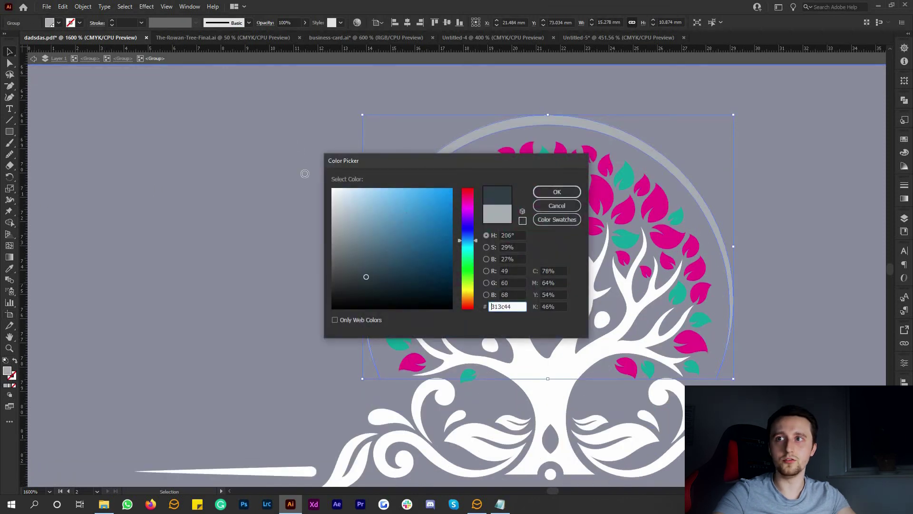
{"action": "left_click", "coordinate": [556, 192]}
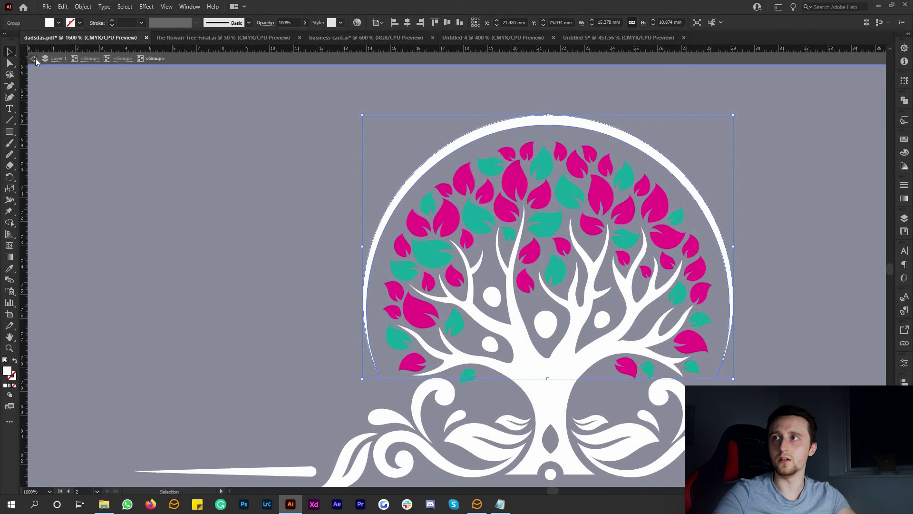
Step: Exit all isolation levels of the logo and the layer to return to the whole document
{"action": "double_click", "coordinate": [118, 167]}
{"action": "double_click", "coordinate": [118, 167]}
{"action": "double_click", "coordinate": [118, 166]}
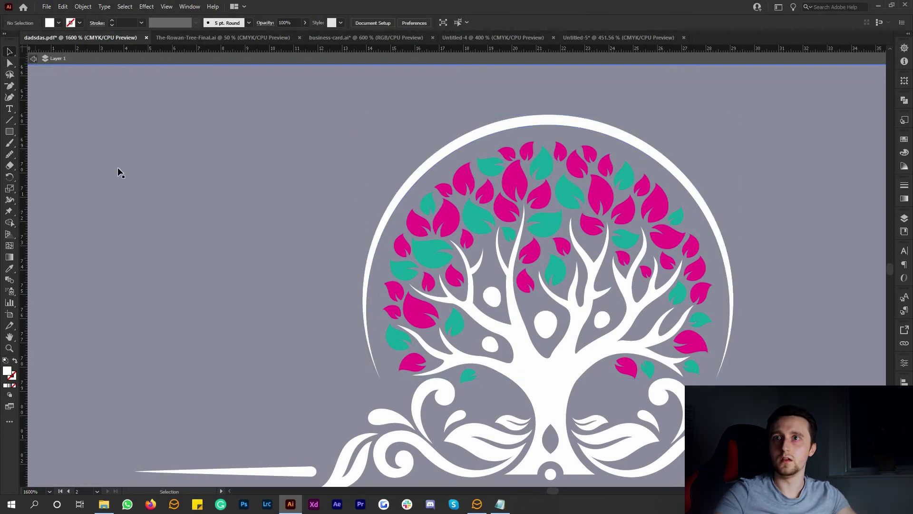
{"action": "scroll", "coordinate": [120, 170], "scroll_direction": "down", "scroll_amount": 6}
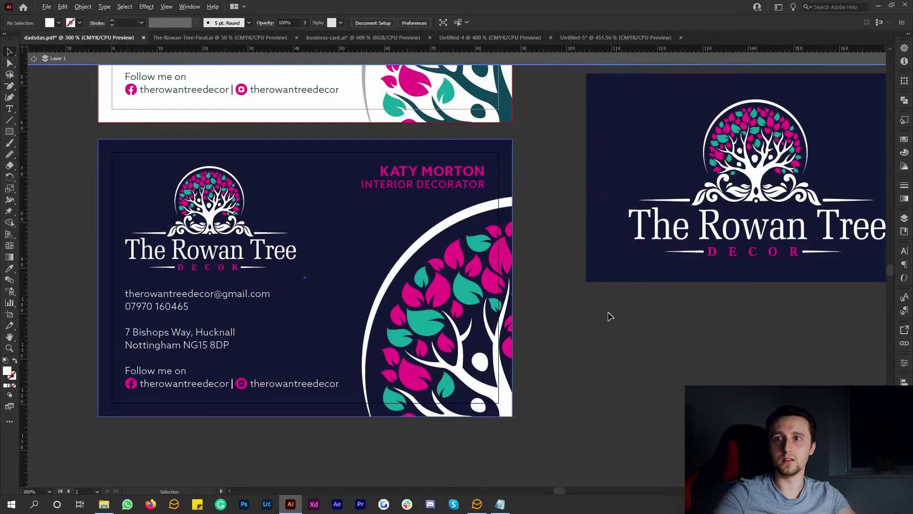
{"action": "scroll", "coordinate": [571, 336], "scroll_direction": "up", "scroll_amount": 2}
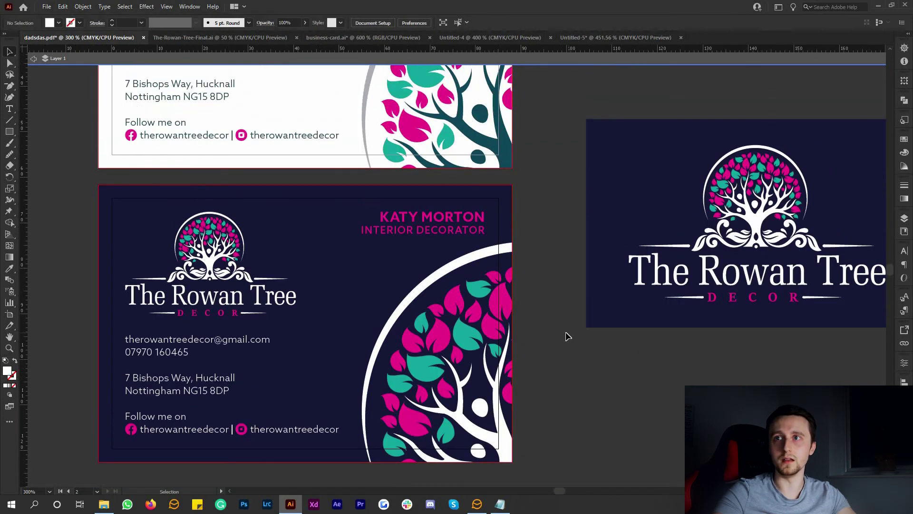
{"action": "scroll", "coordinate": [567, 336], "scroll_direction": "down", "scroll_amount": 1}
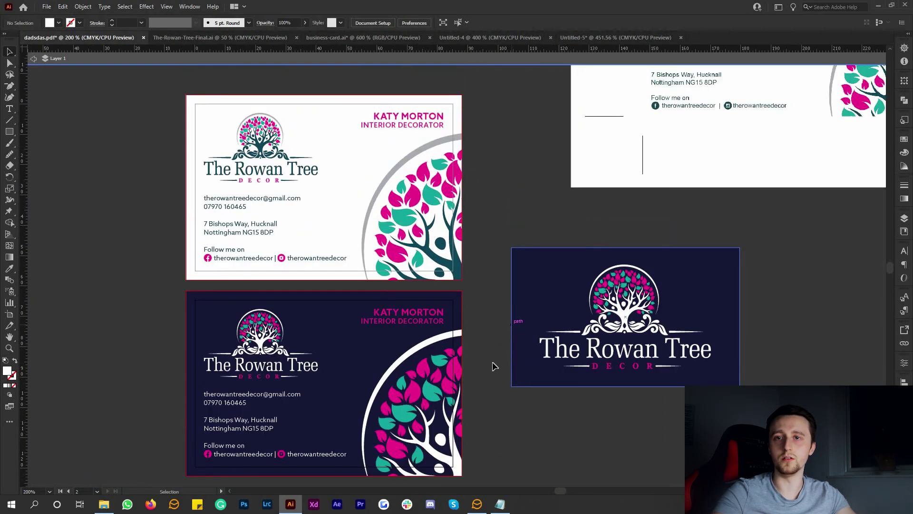
{"action": "left_click", "coordinate": [32, 59]}
Step: Delete the separate navy logo panel beside the two business cards
{"action": "scroll", "coordinate": [477, 405], "scroll_direction": "down", "scroll_amount": 1}
{"action": "scroll", "coordinate": [477, 406], "scroll_direction": "right", "scroll_amount": 3}
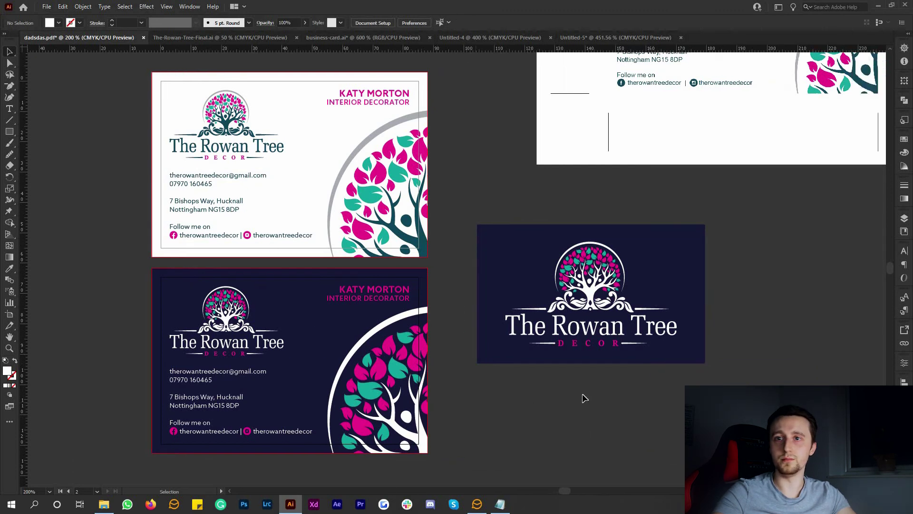
{"action": "left_click_drag", "start_coordinate": [666, 391], "coordinate": [460, 271]}
{"action": "key", "text": "Delete"}
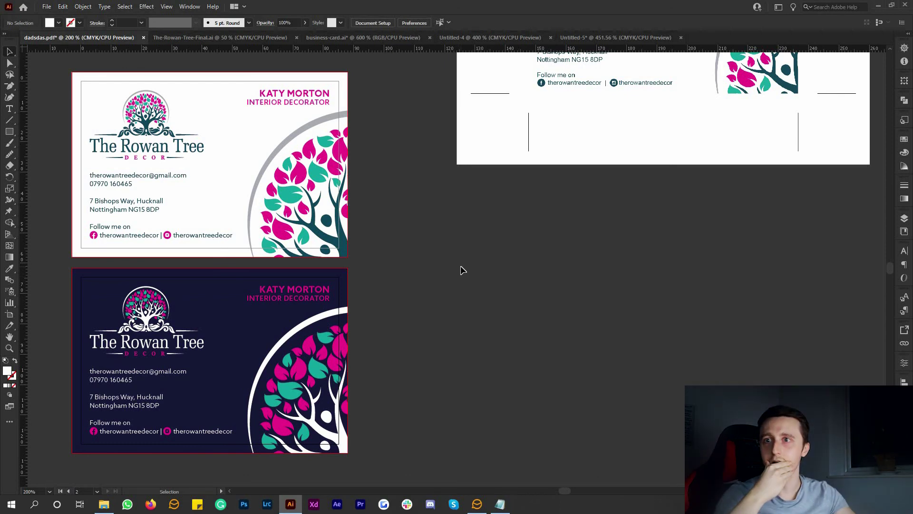
{"action": "scroll", "coordinate": [476, 271], "scroll_direction": "left", "scroll_amount": 3}
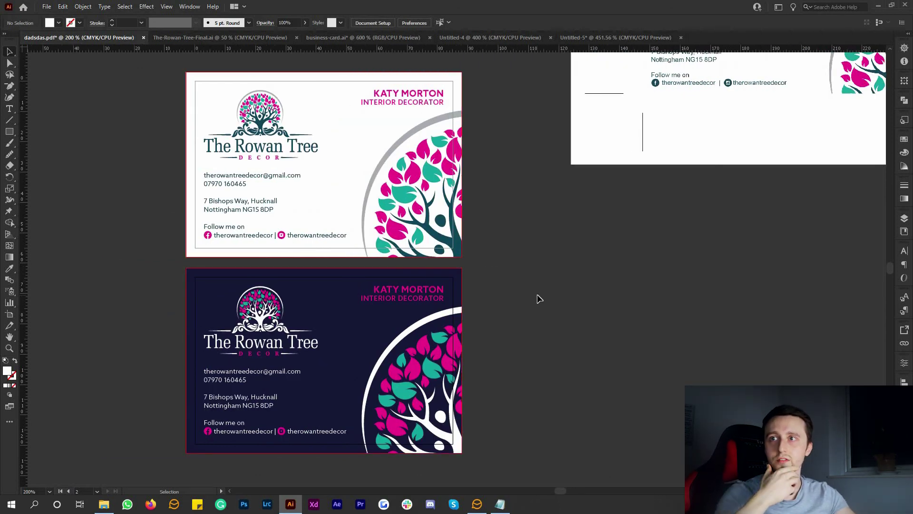
{"action": "scroll", "coordinate": [539, 298], "scroll_direction": "up", "scroll_amount": 2}
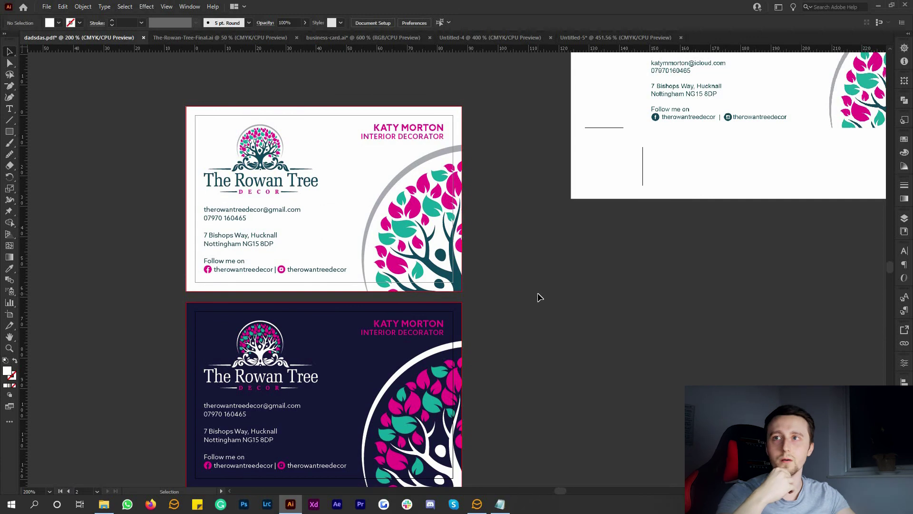